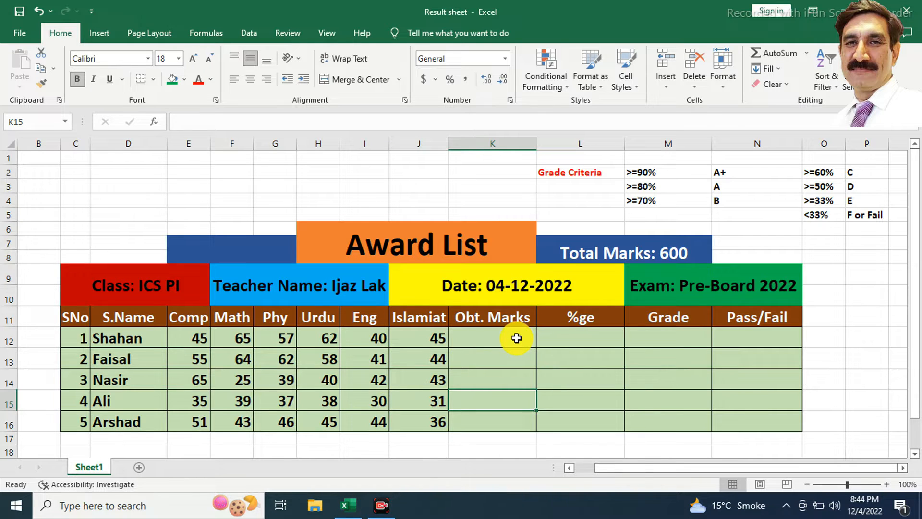
Total the first student's six subject marks in K12 with =SUM(E12:J12).
click(517, 338)
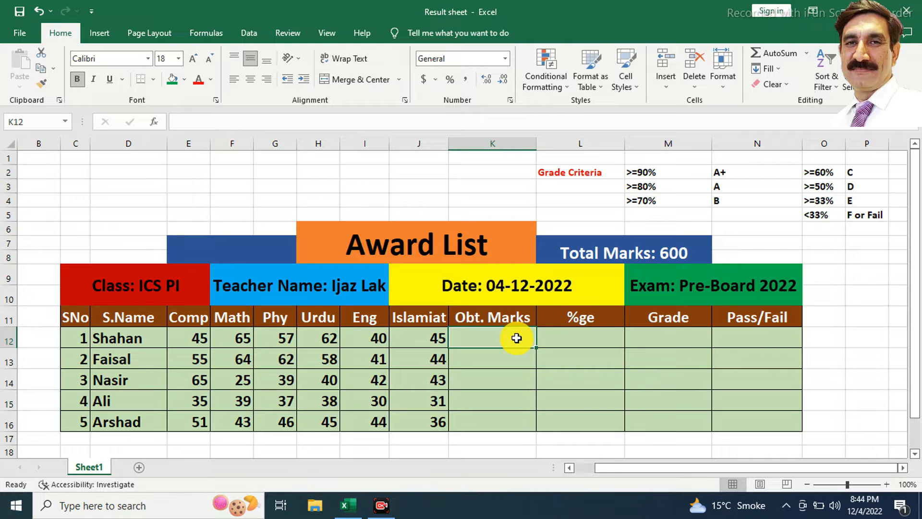
text(=)
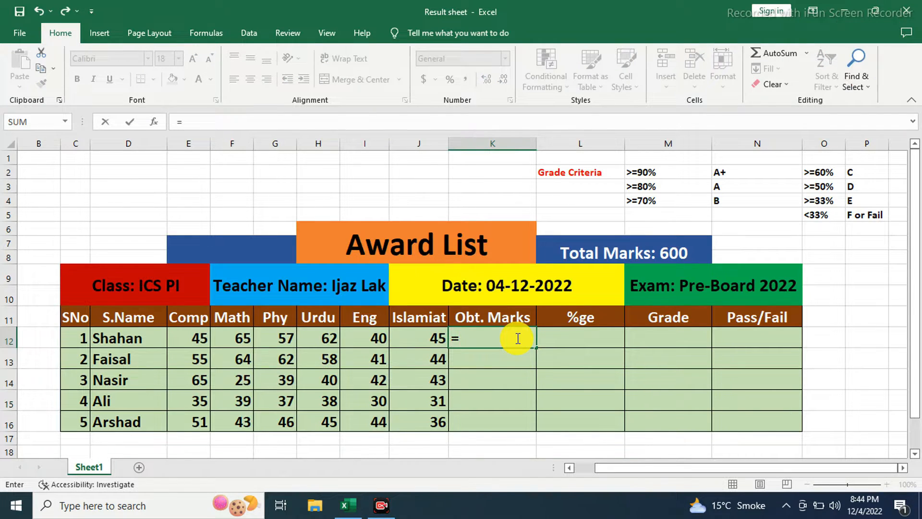
text(sum)
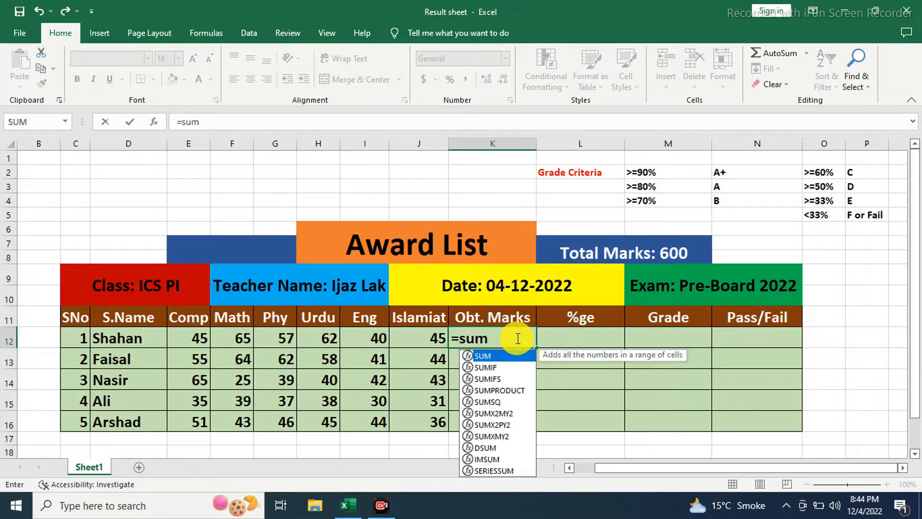
text(()
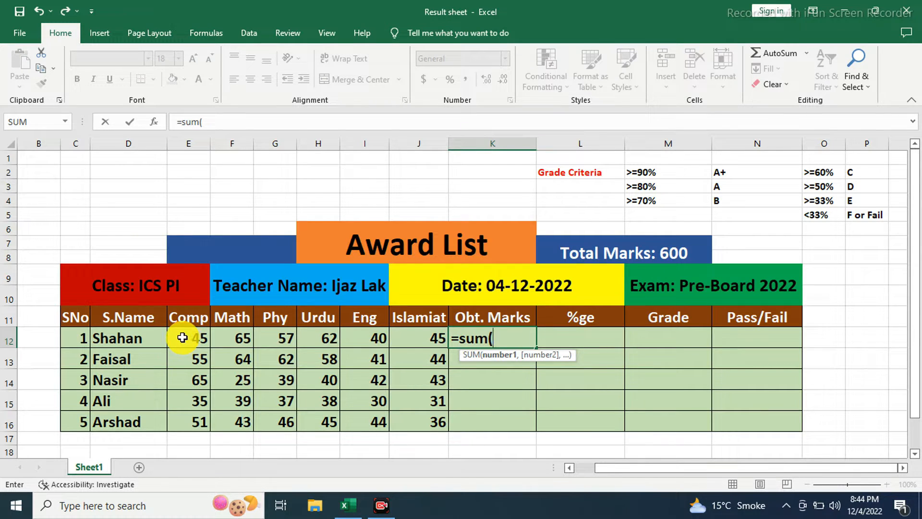
drag(183, 337, 419, 346)
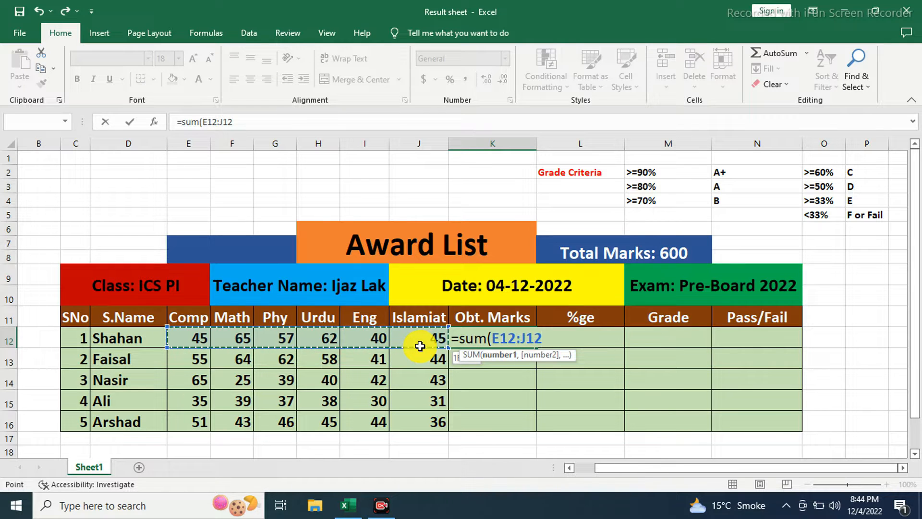
drag(420, 346, 420, 346)
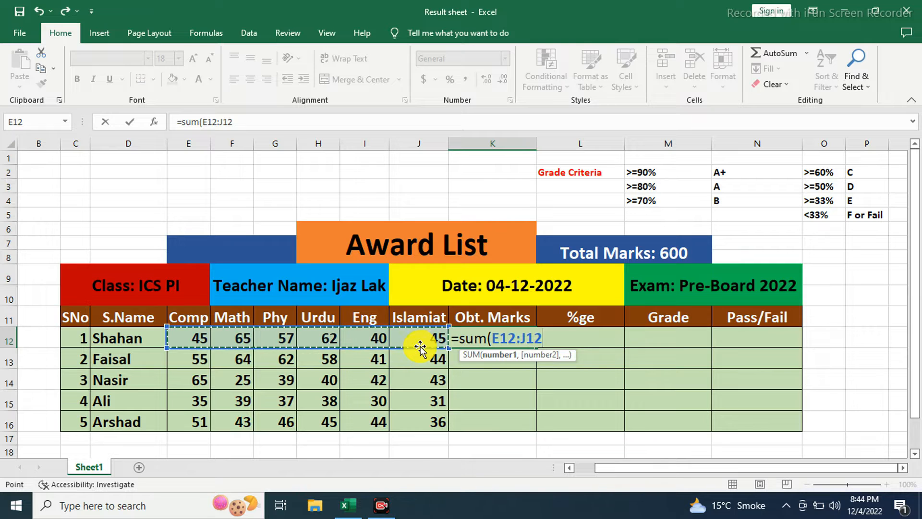
text())
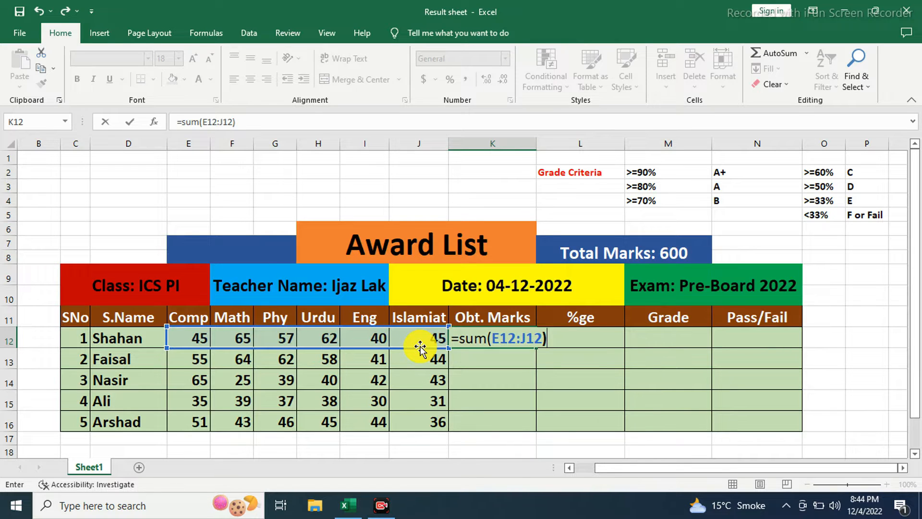
key(Return)
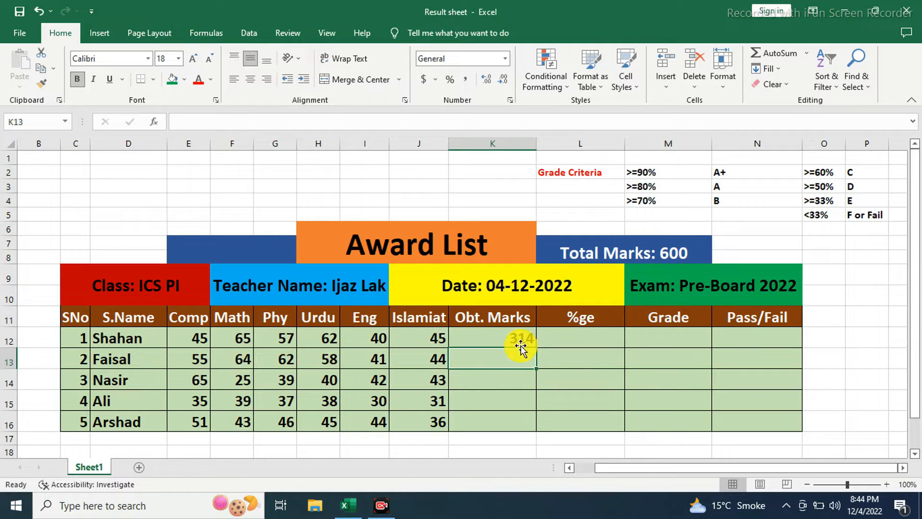
Fill the Obt. Marks formula from K12 down to K16 for the remaining students.
click(504, 338)
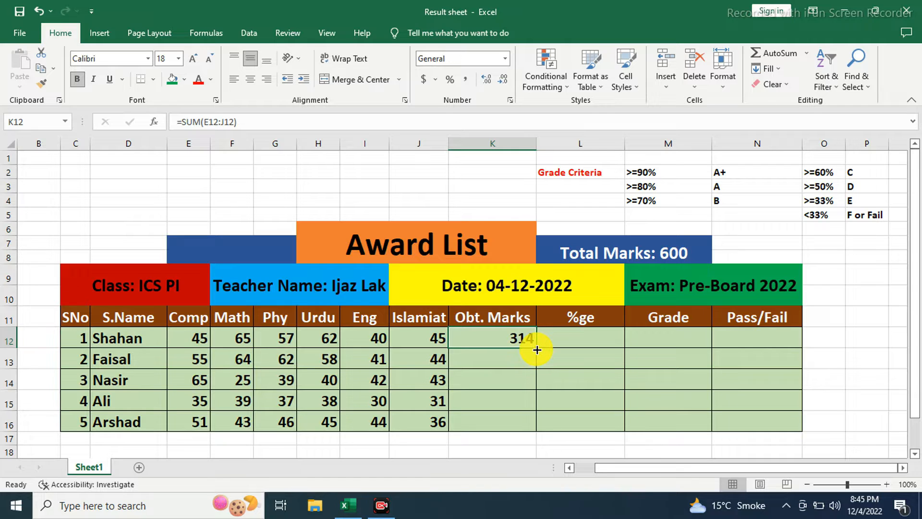
drag(537, 349, 537, 349)
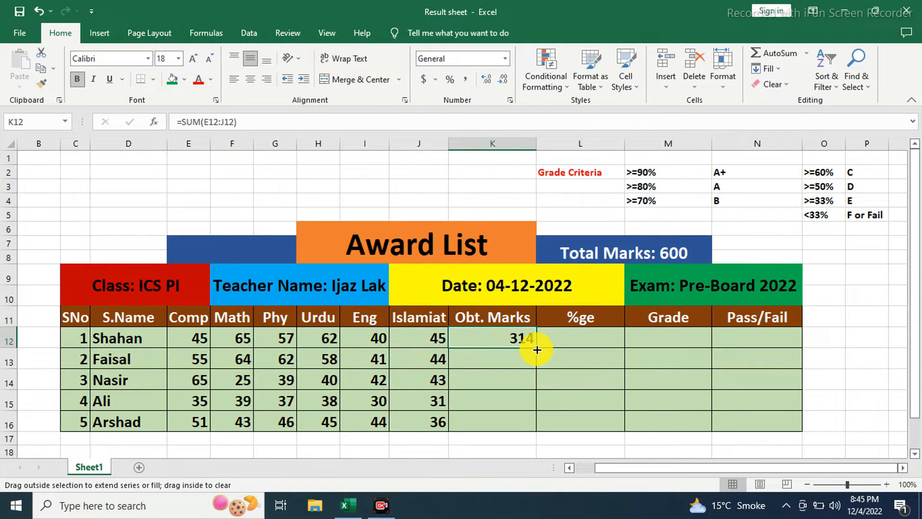
drag(537, 349, 536, 426)
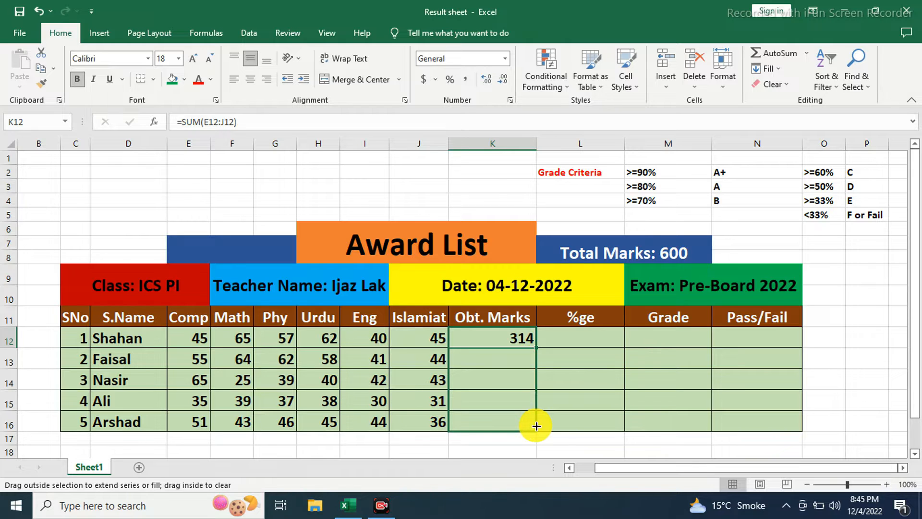
drag(537, 426, 535, 425)
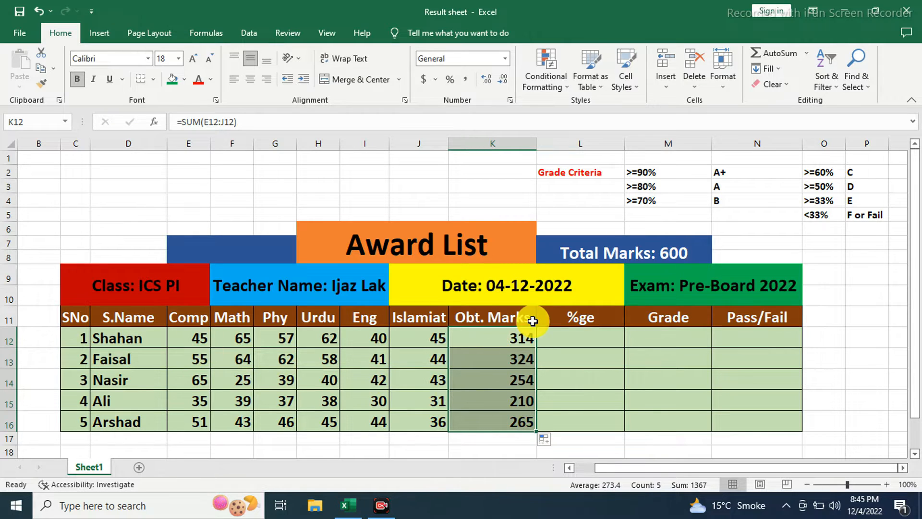
Calculate the %ge in L12 with =K12/600*100 and fill the formula down to L16.
click(598, 340)
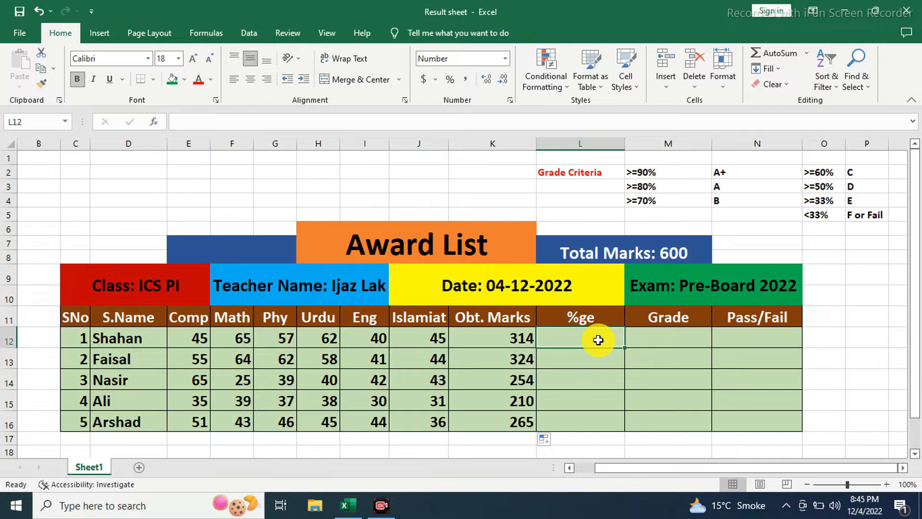
text(=)
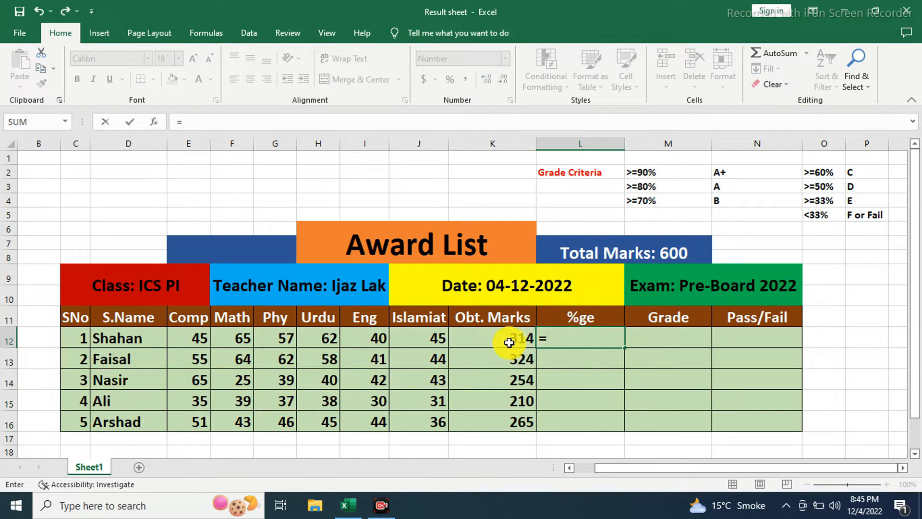
click(494, 340)
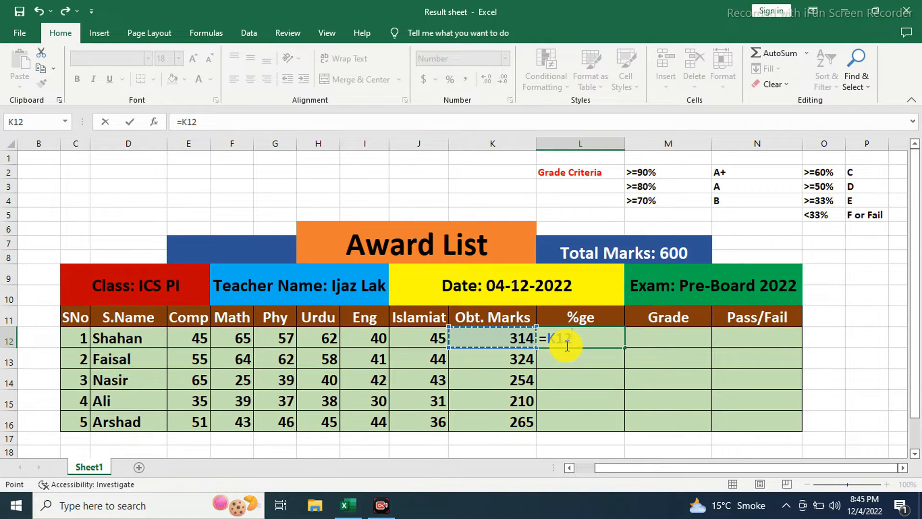
text(/)
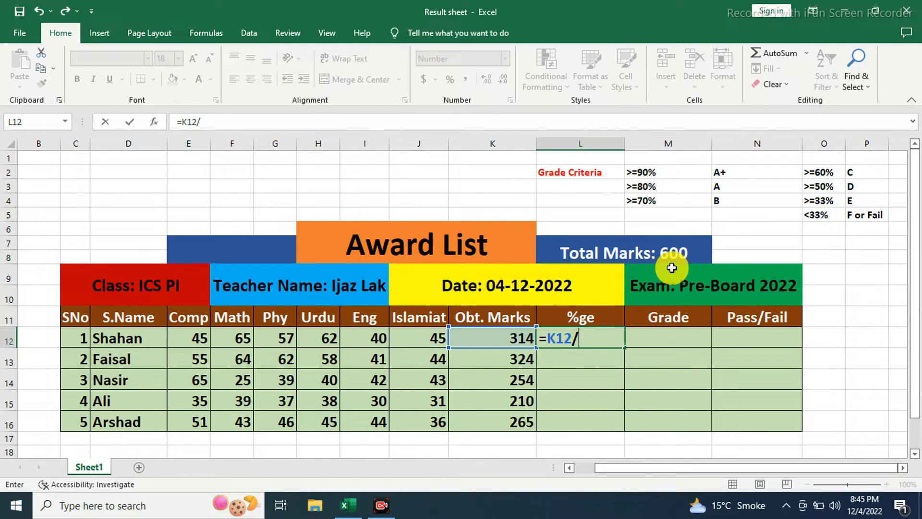
text(600)
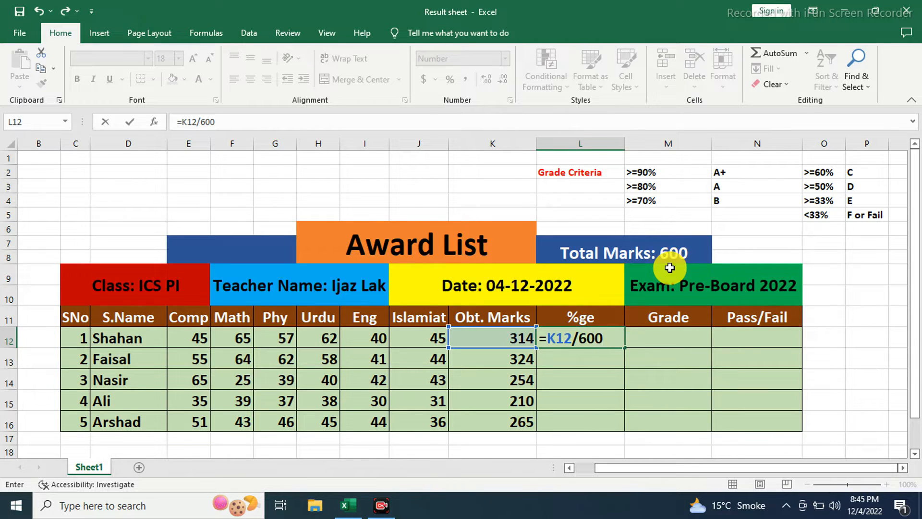
text(*100)
key(Return)
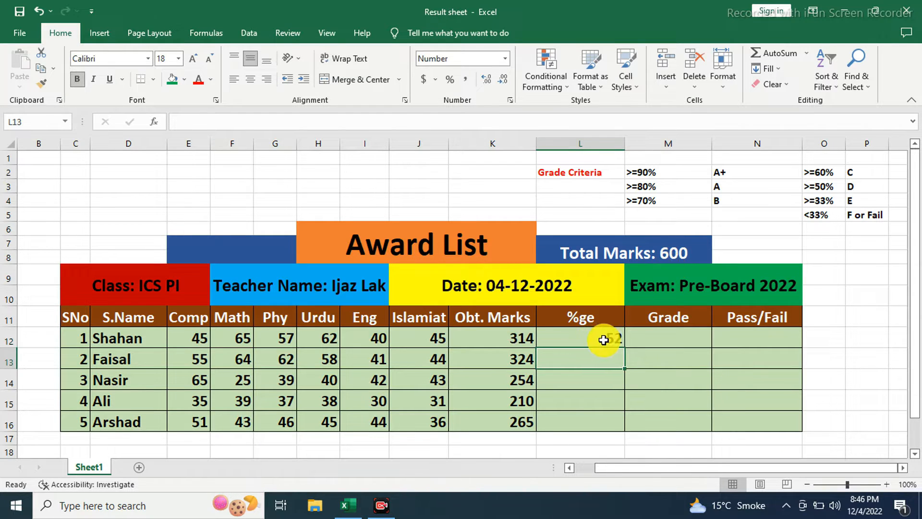
click(588, 342)
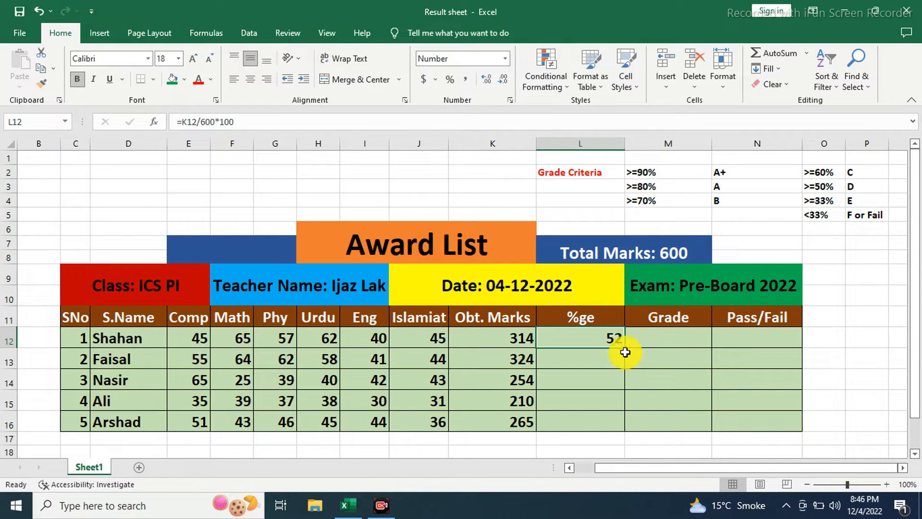
drag(625, 348, 624, 429)
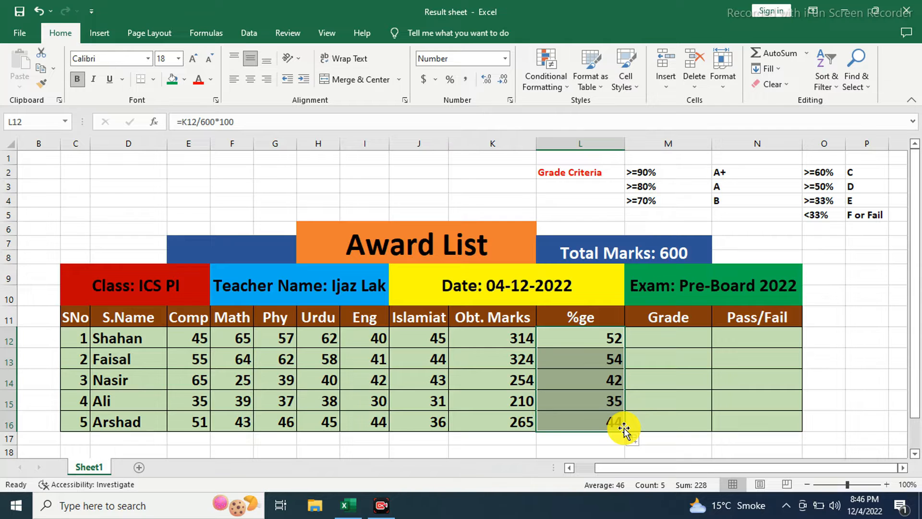
Begin the Grade formula in M12 with an IF that returns "A+" when L12>=90.
click(649, 338)
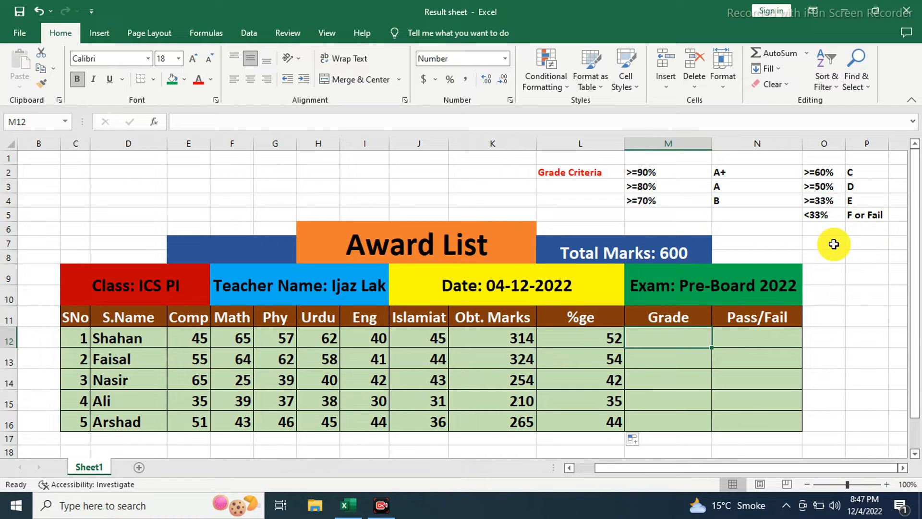
click(661, 338)
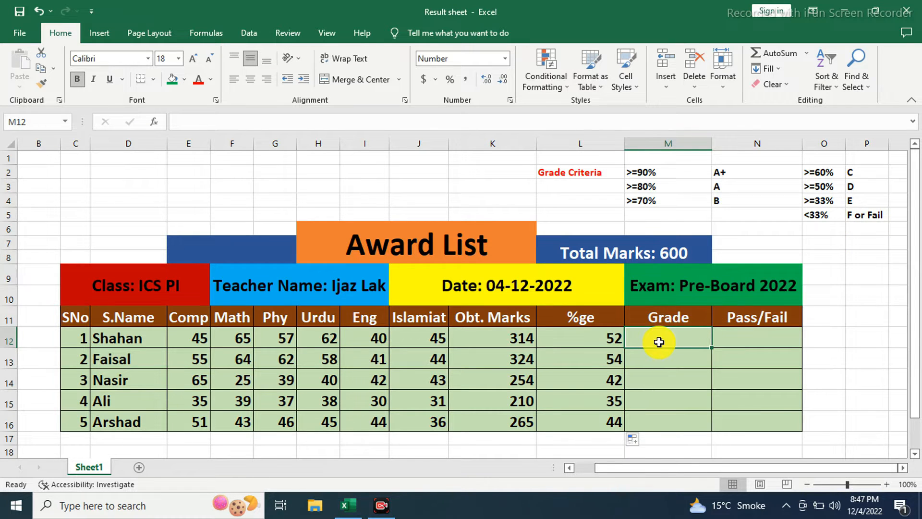
text(=)
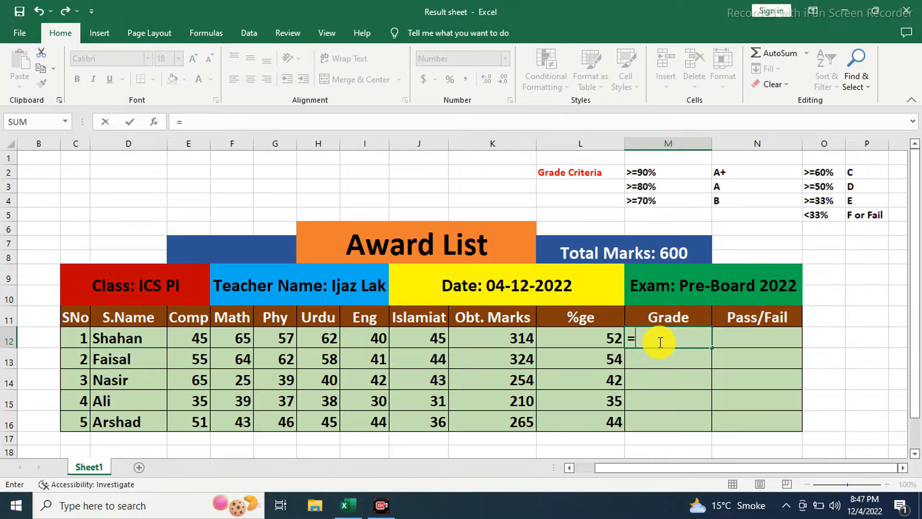
text(if)
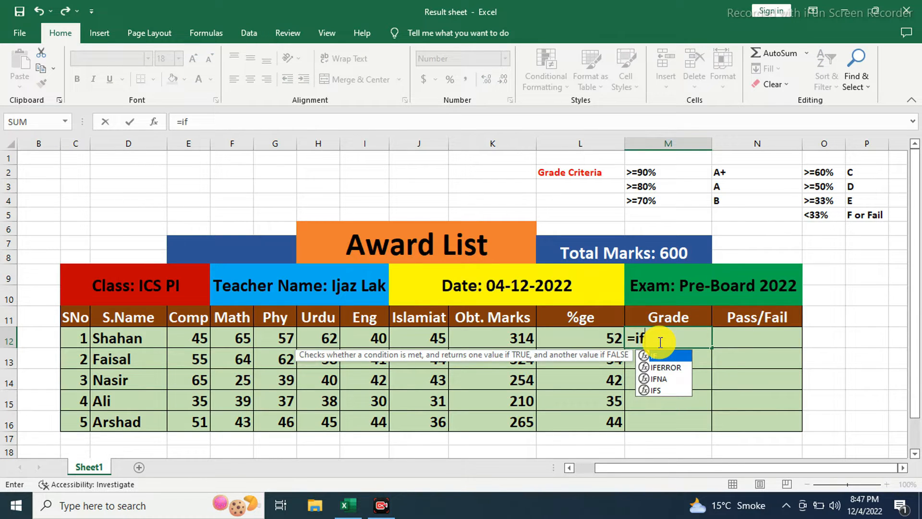
text(()
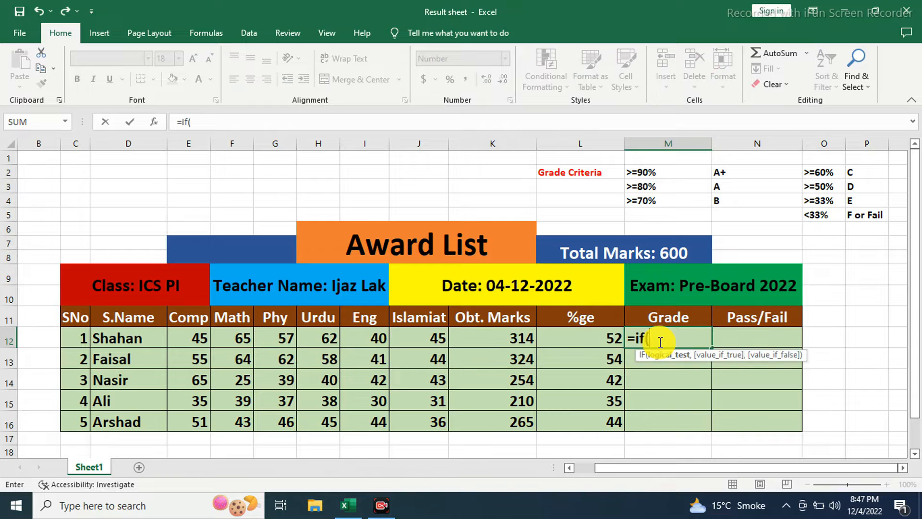
click(554, 340)
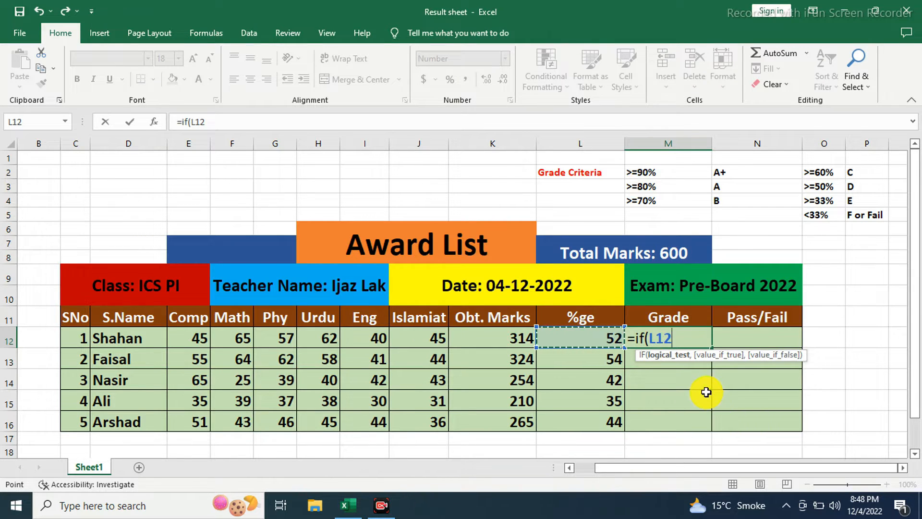
text(>)
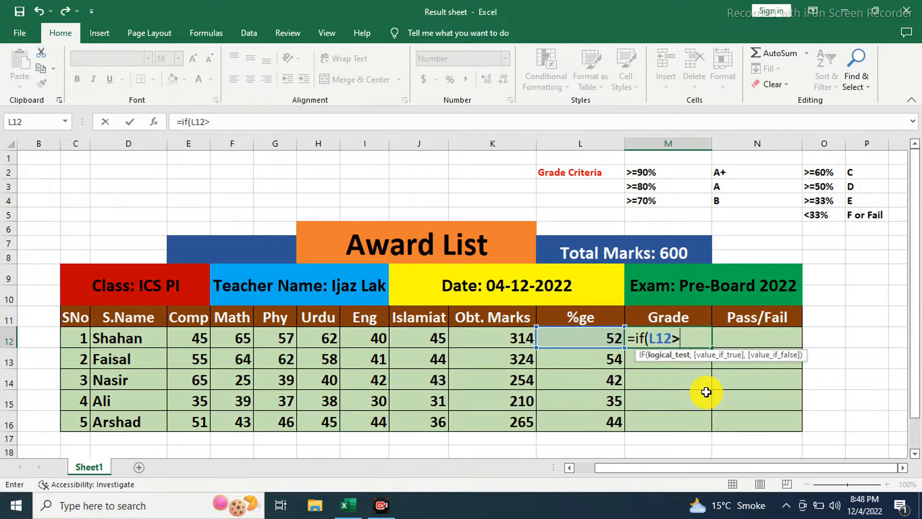
text(=90)
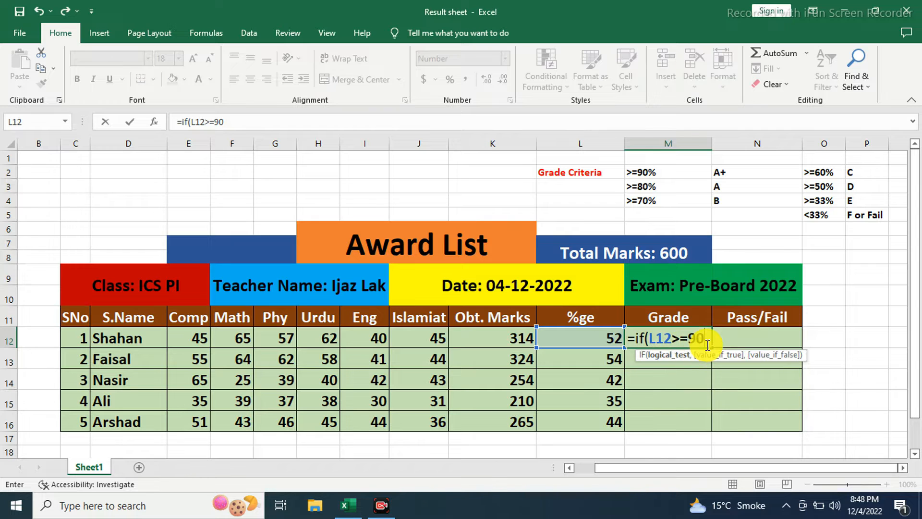
text(,)
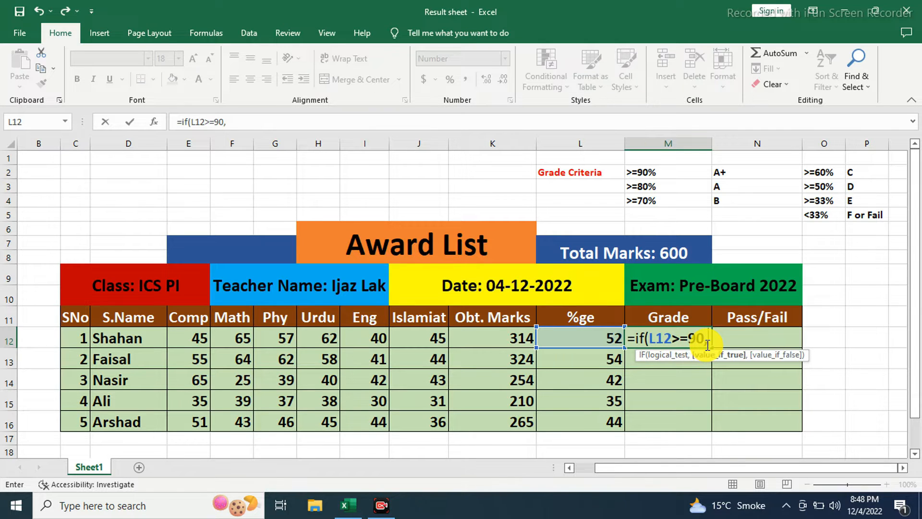
text("A+")
text(,)
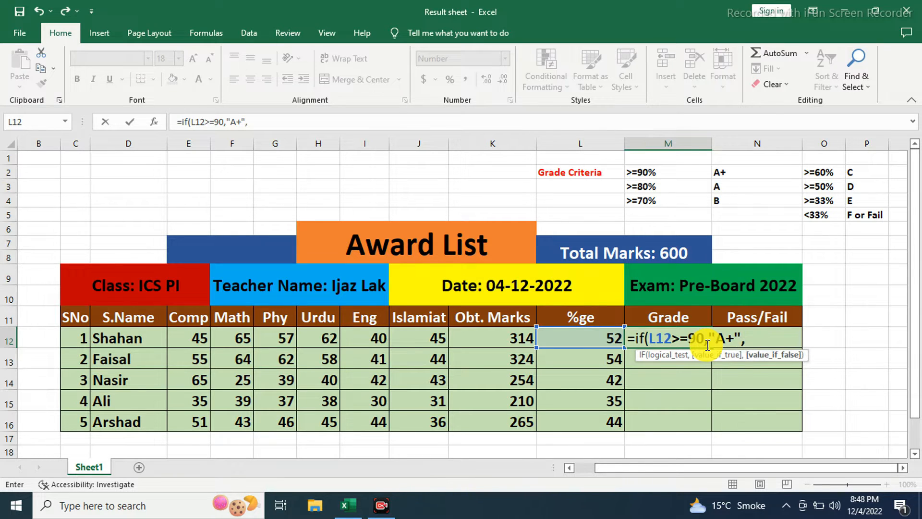
Add a nested IF to the M12 Grade formula that returns "A" when L12>=80.
text(if)
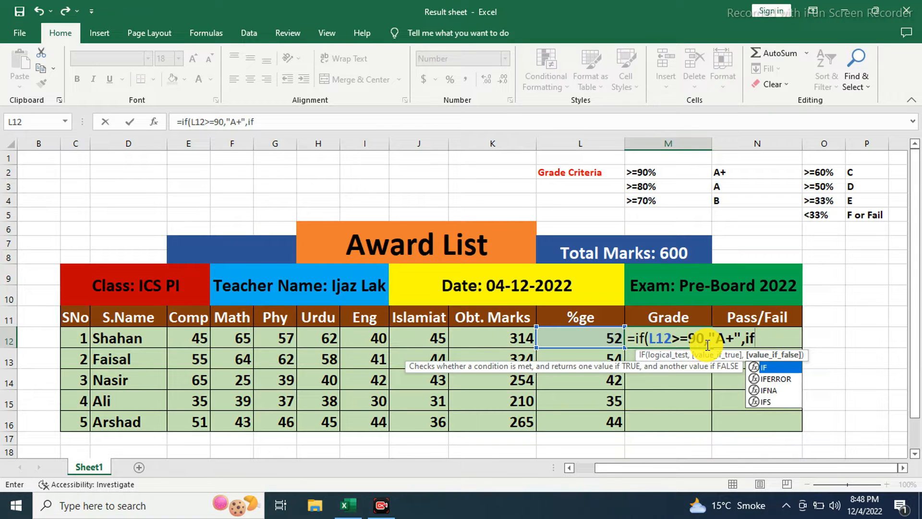
text(()
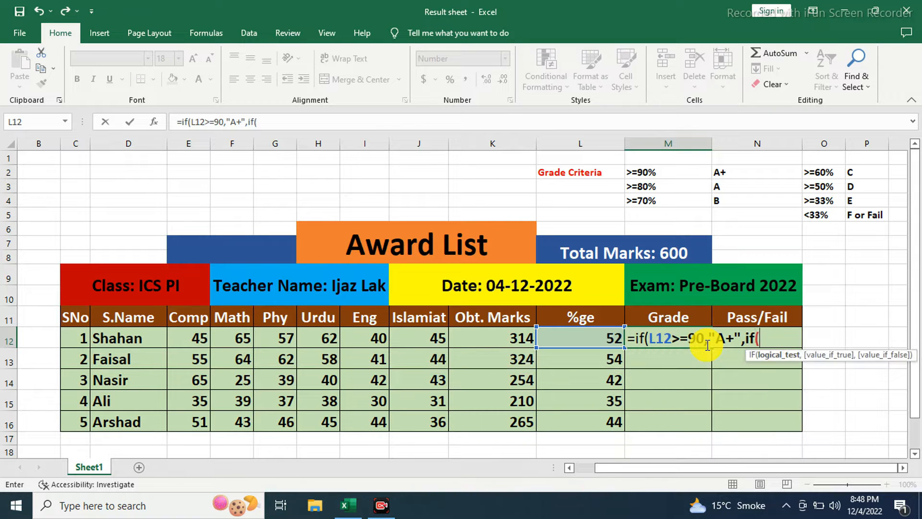
click(559, 340)
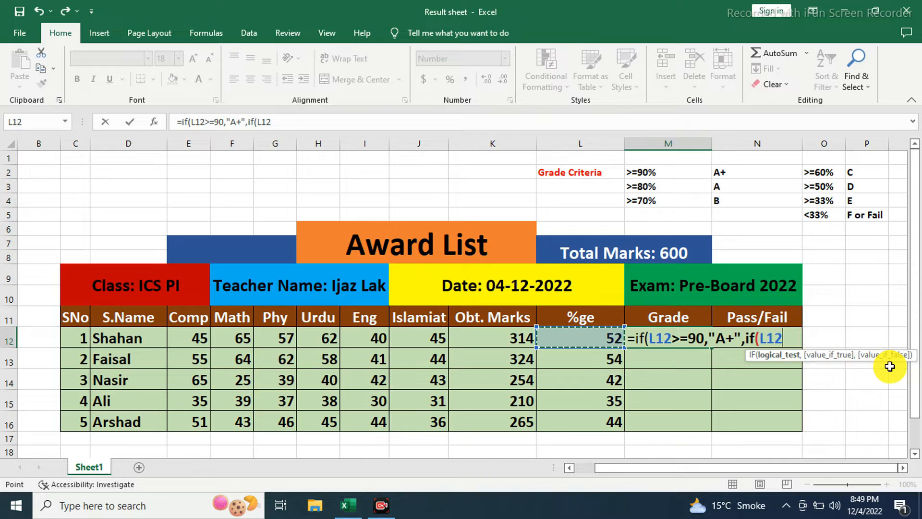
text(>=)
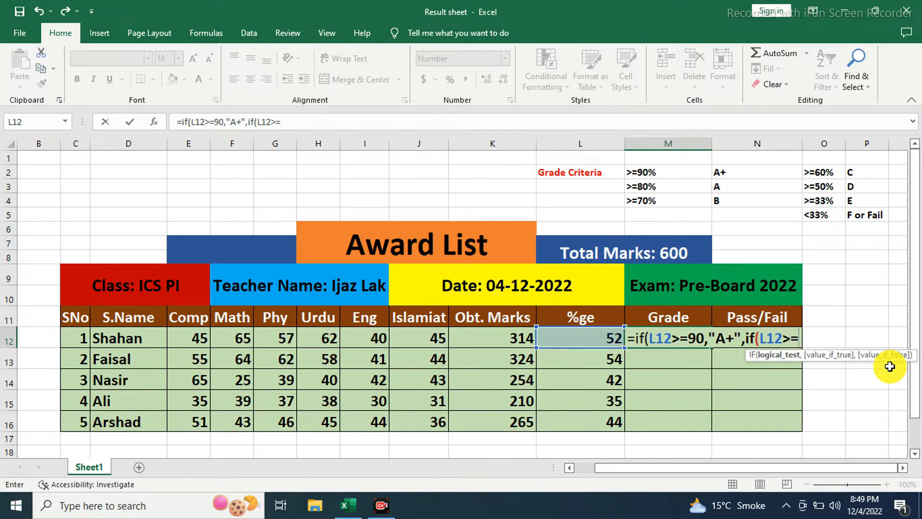
text(80)
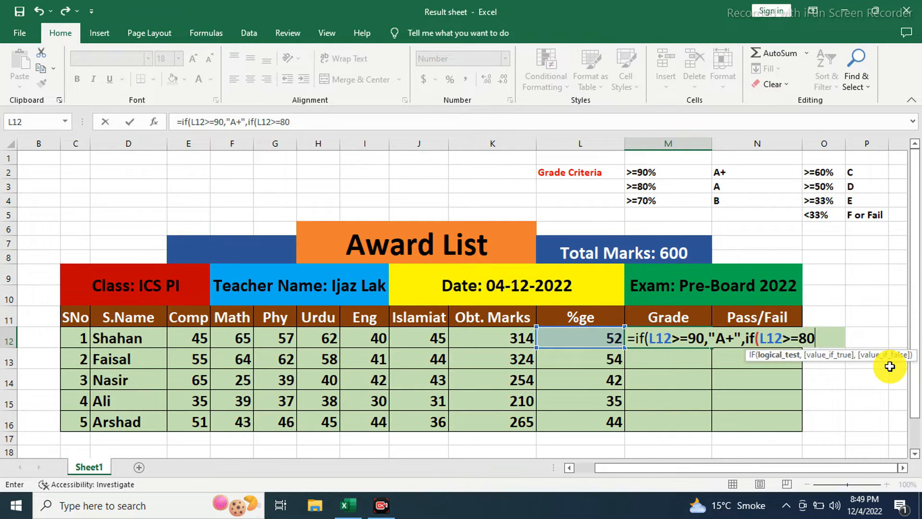
text(,")
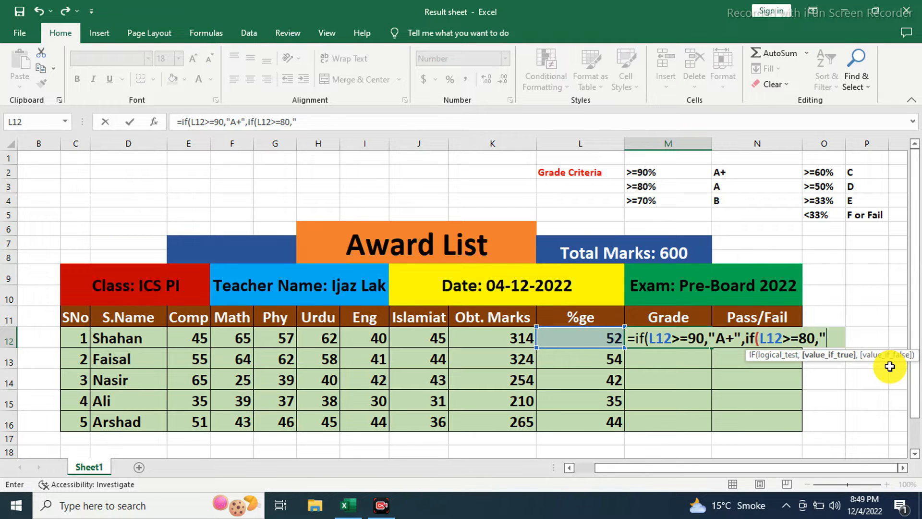
text(A",)
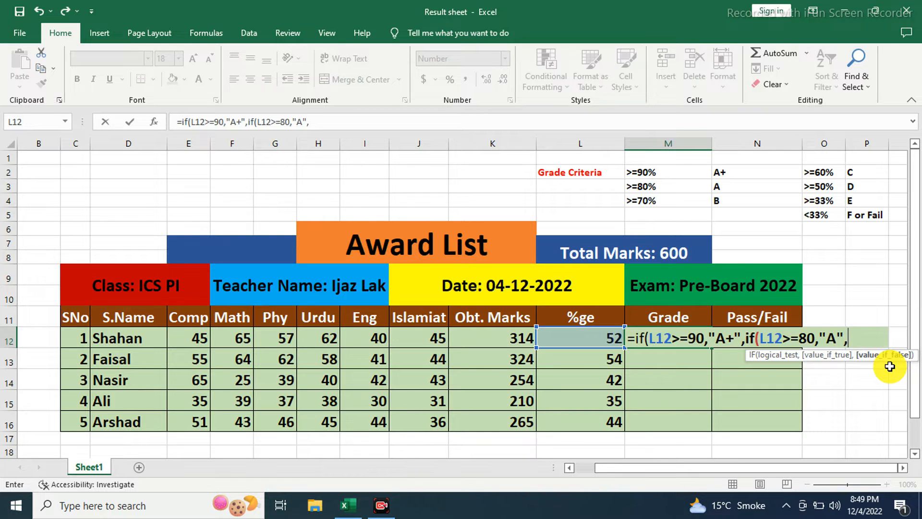
Nest another IF in the Grade formula that returns "B" when L12>=70.
text(if)
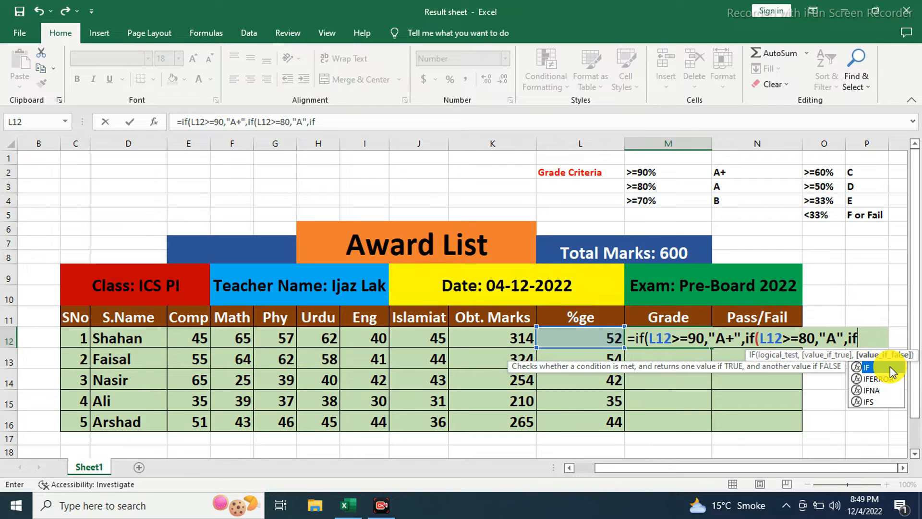
text(()
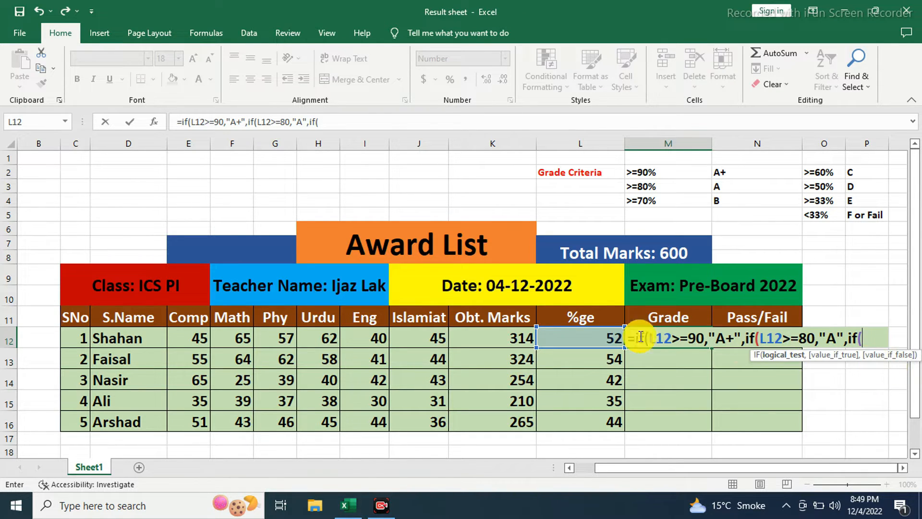
click(572, 336)
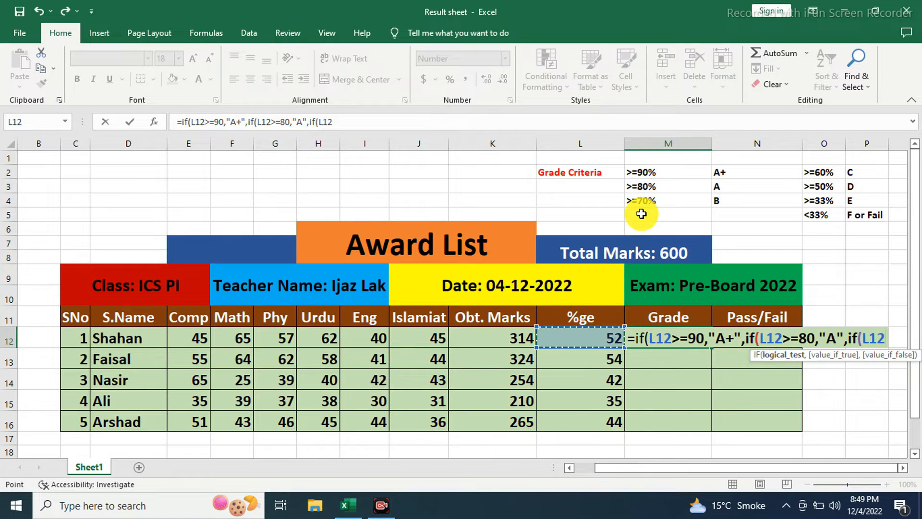
text(>=)
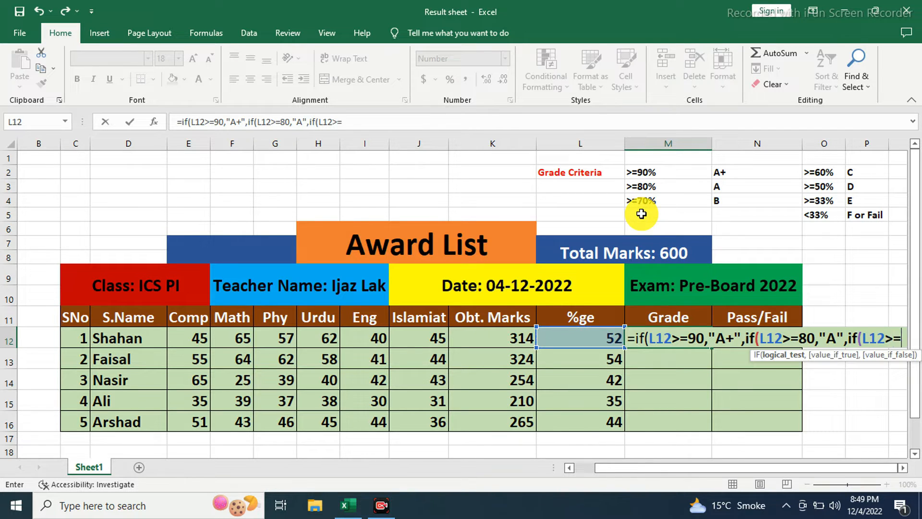
text(70)
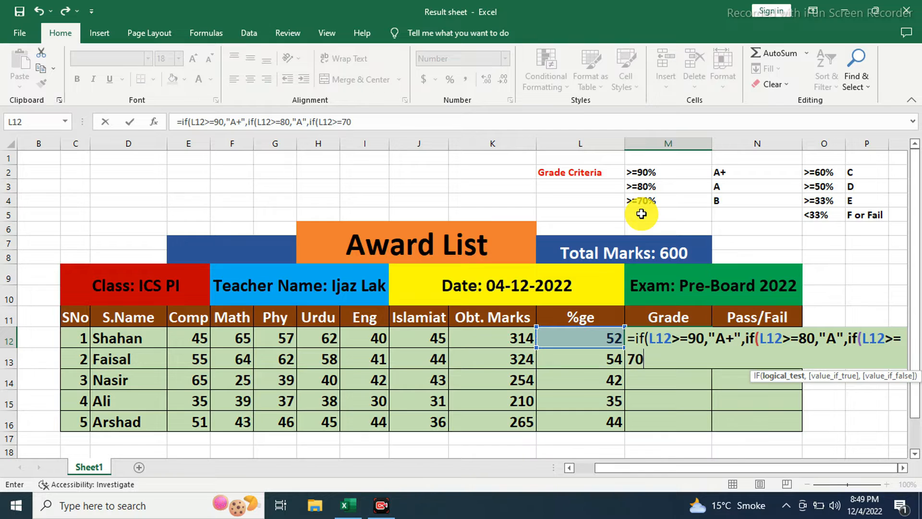
text(,)
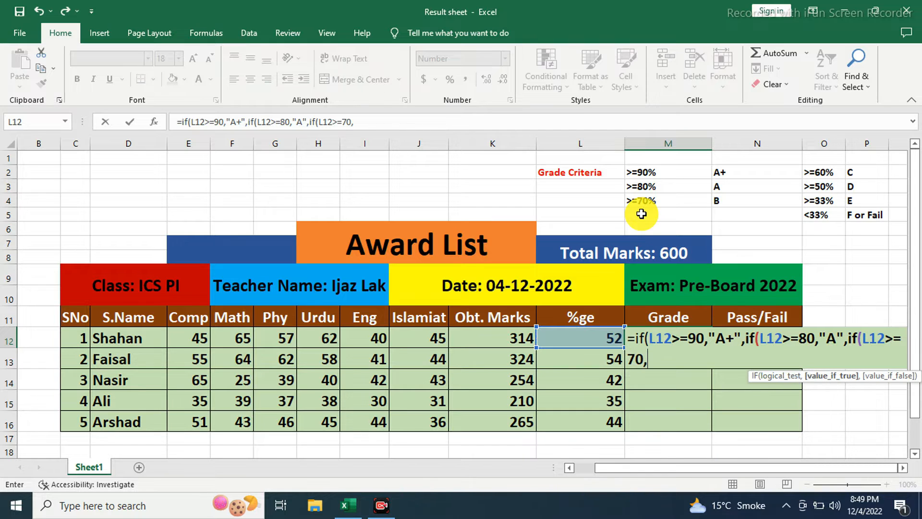
text(")
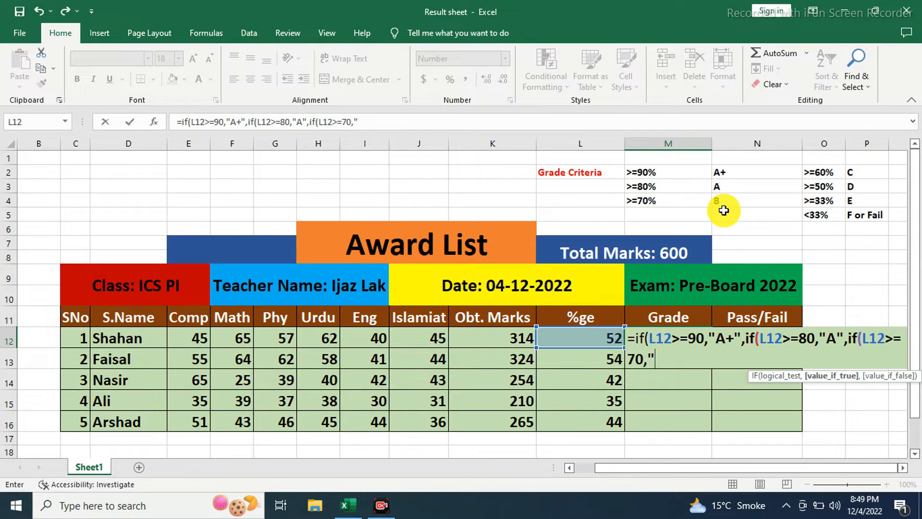
text(B",)
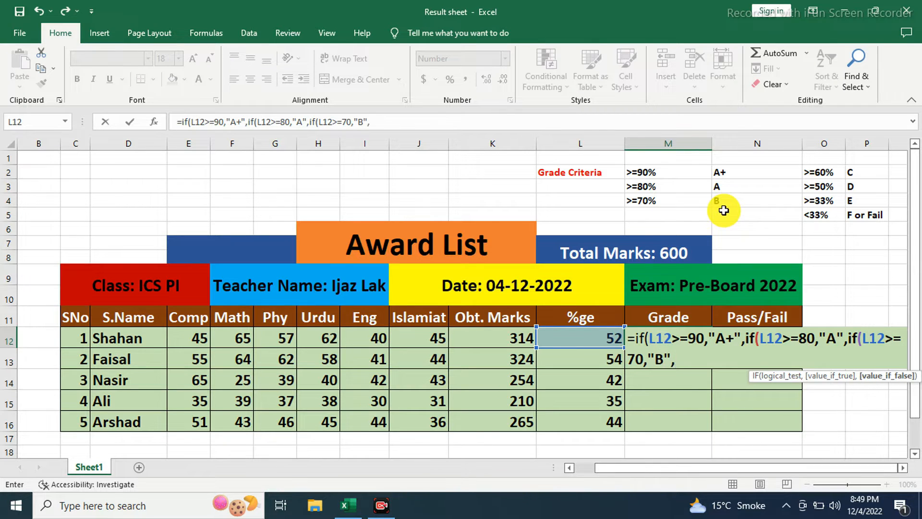
Extend the Grade formula with a nested IF that returns "C" when L12>=60.
text(if)
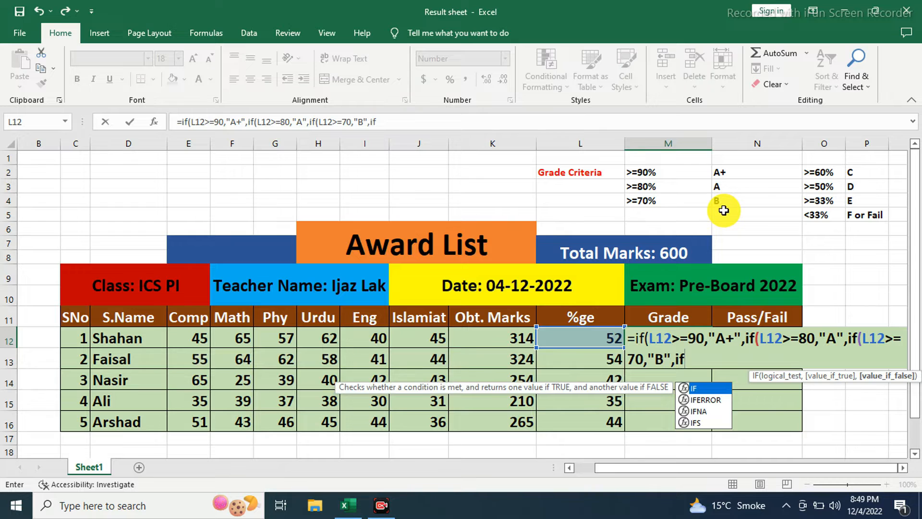
text(()
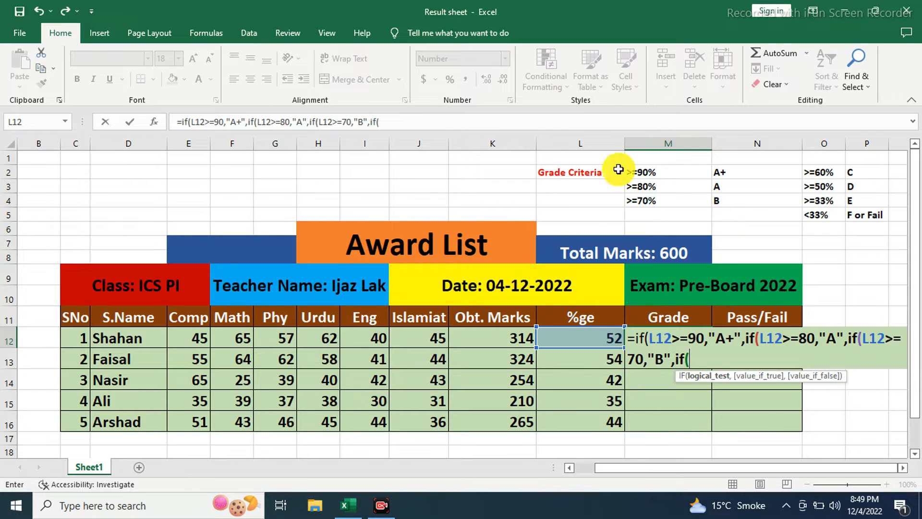
click(562, 340)
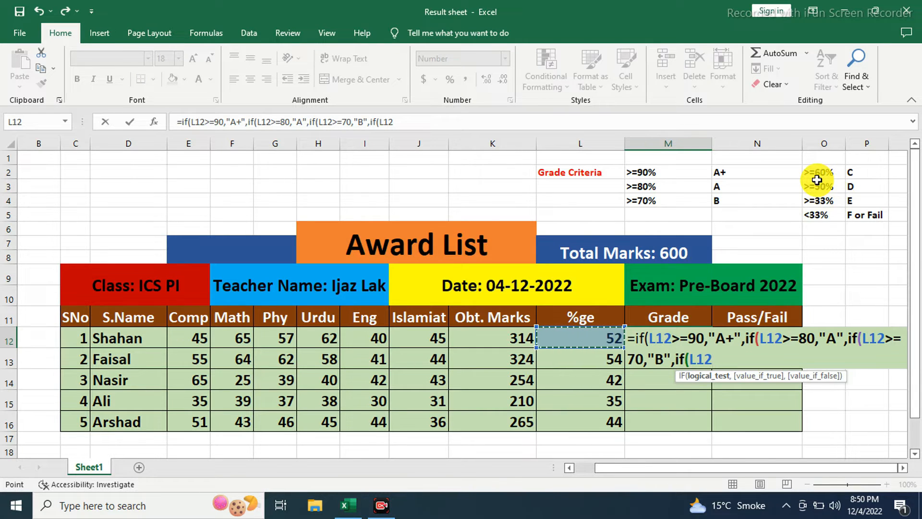
text(>)
text(=6)
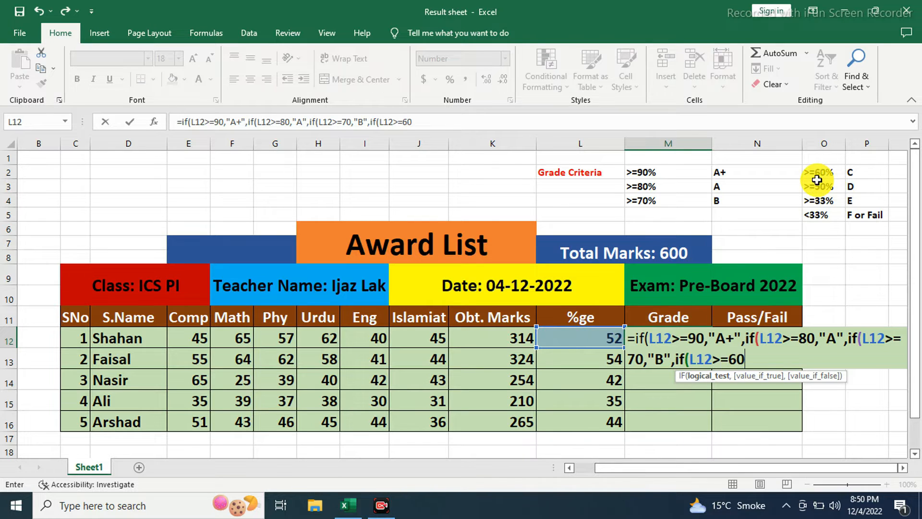
text(0,")
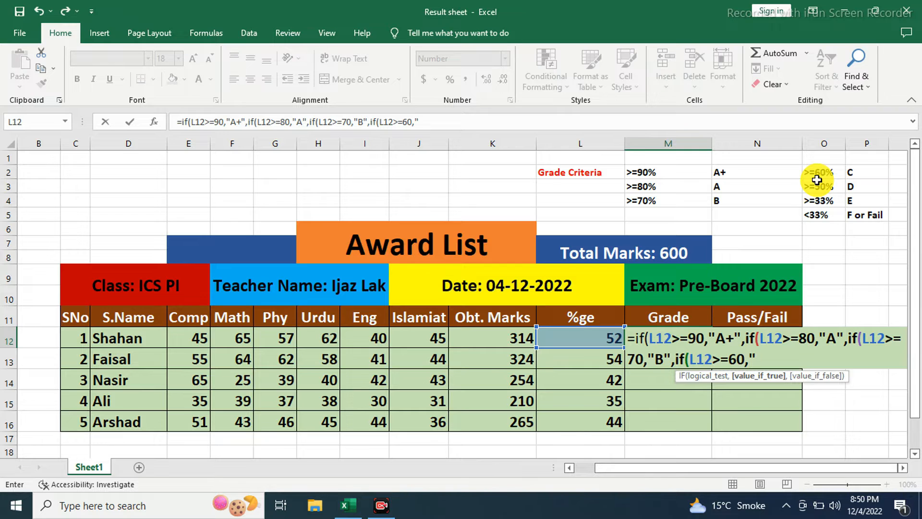
text(C",)
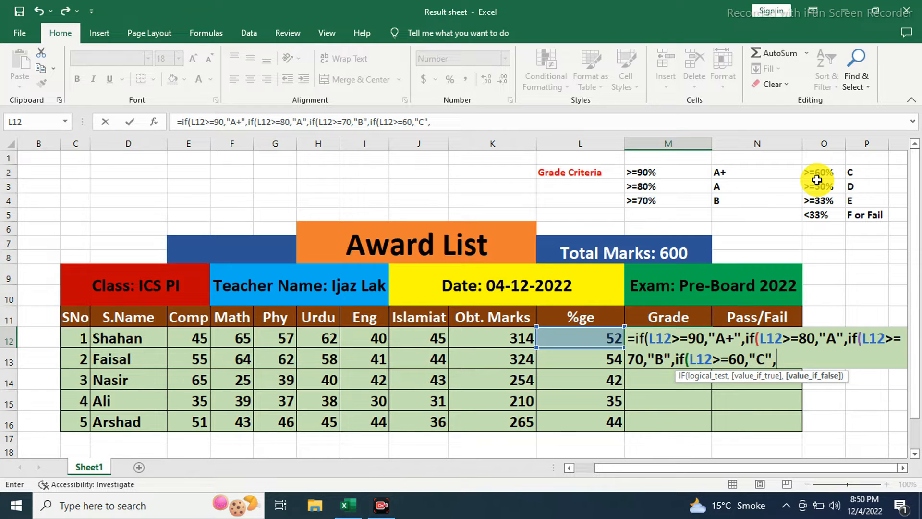
Continue the Grade formula with a nested IF that returns "D" when L12>=50.
text(if)
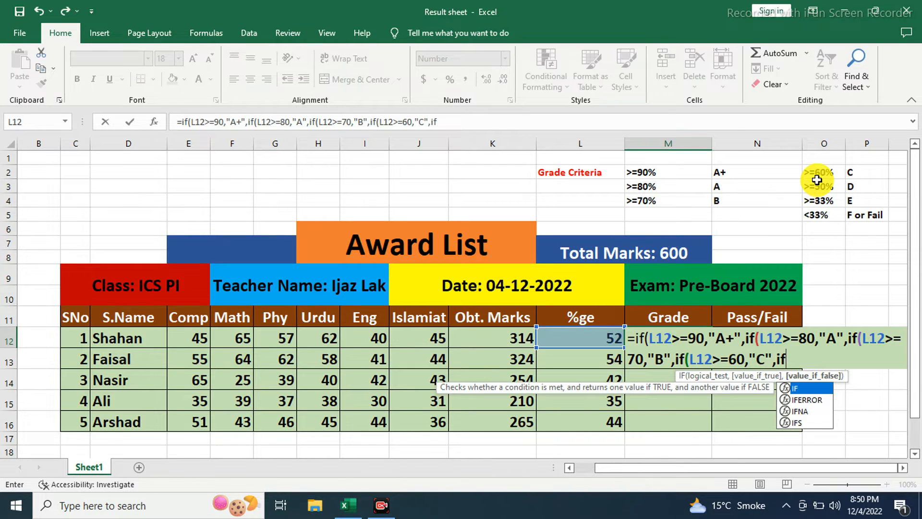
text(()
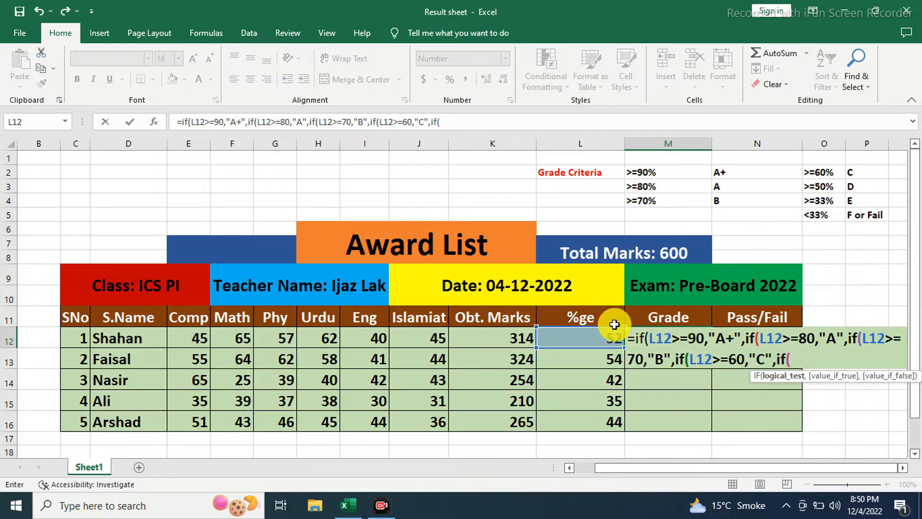
click(560, 339)
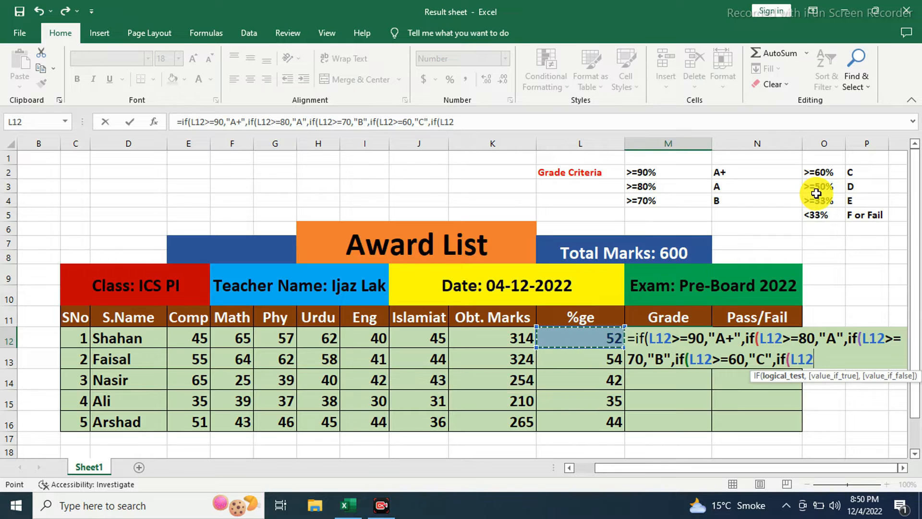
text(>)
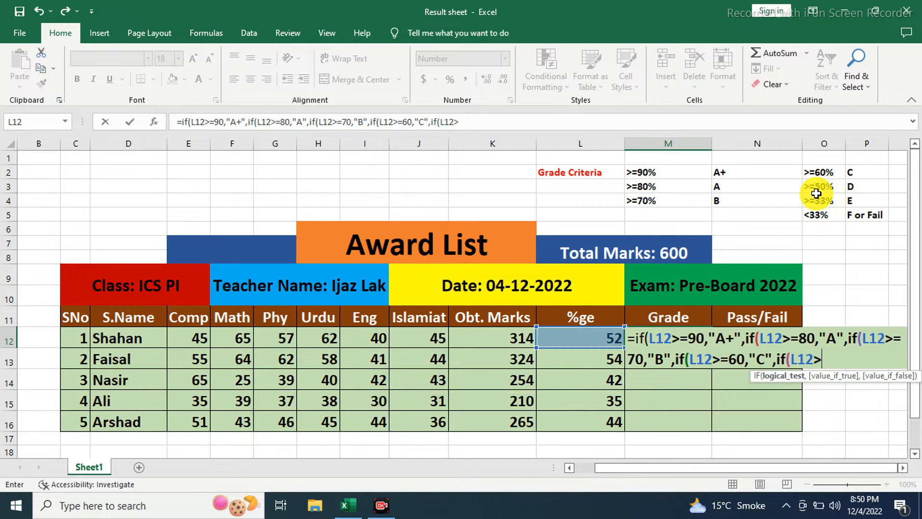
text(=)
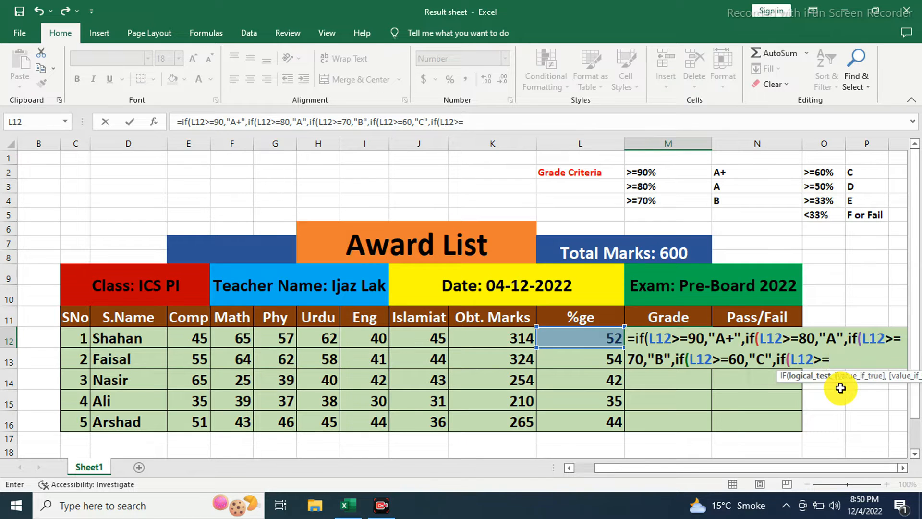
text(50)
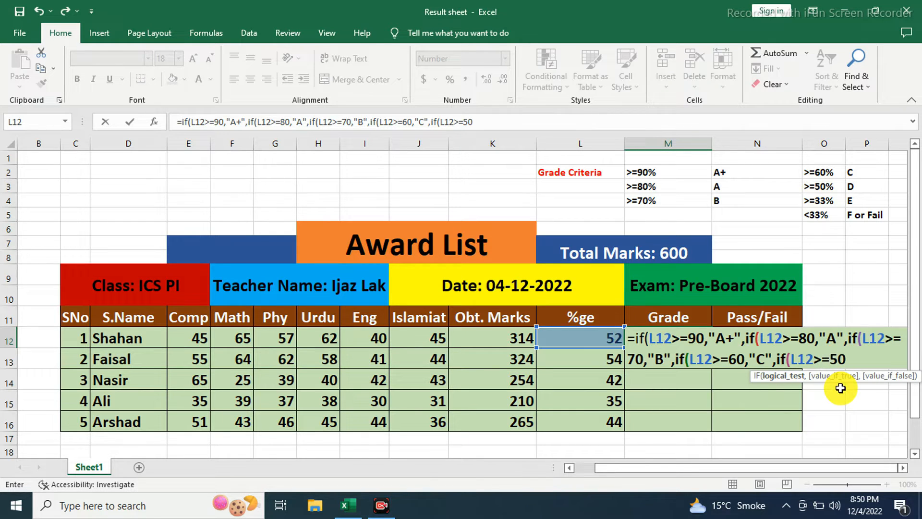
text(,")
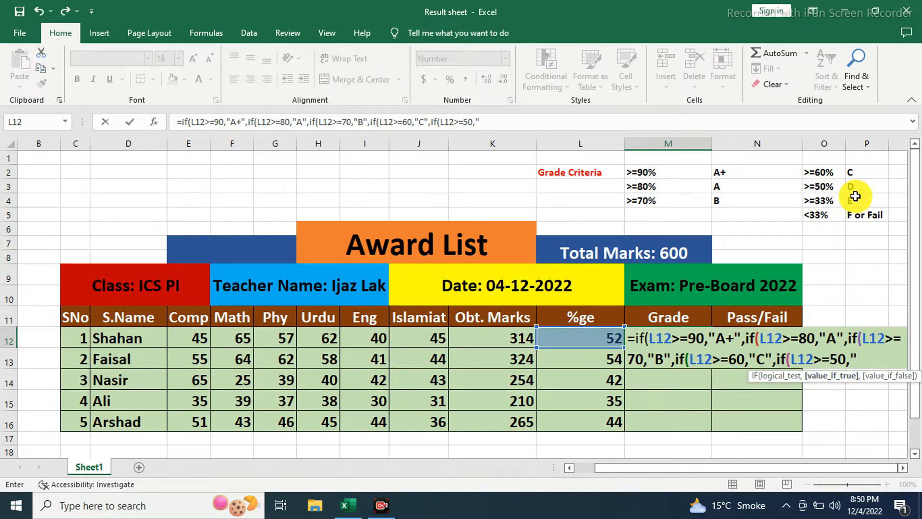
text(D")
text(,)
Append a nested IF to the Grade formula that returns "E" when L12>=33.
text(if)
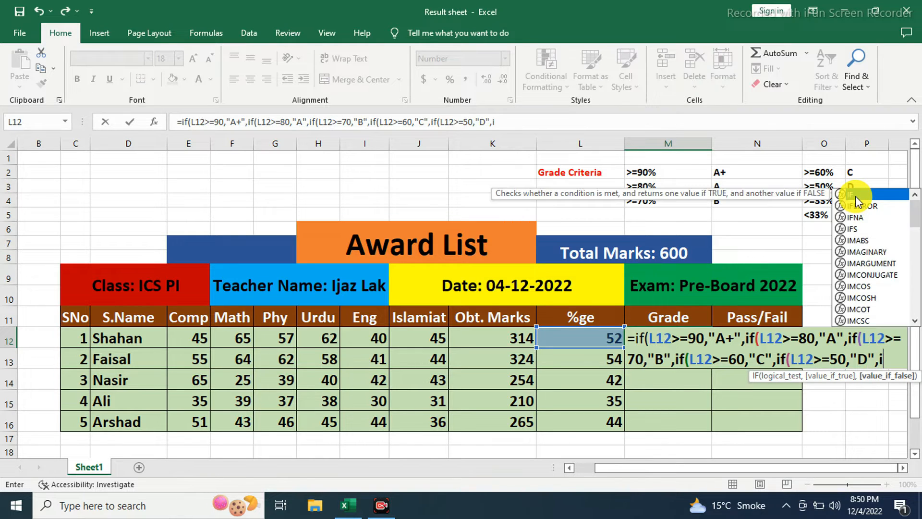
text(()
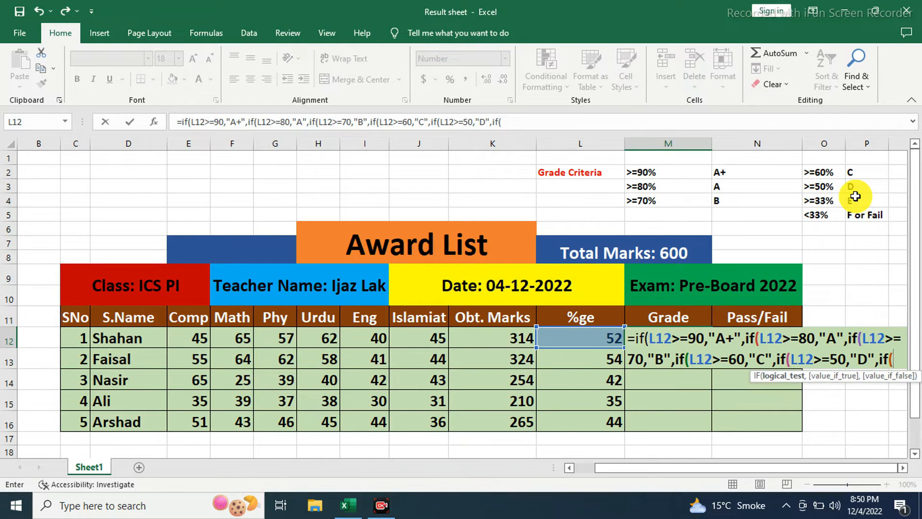
click(584, 333)
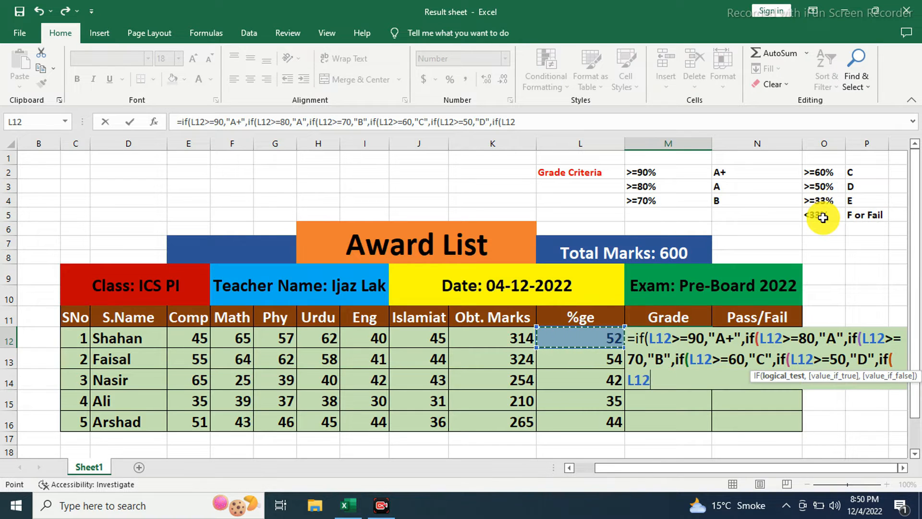
text(>=)
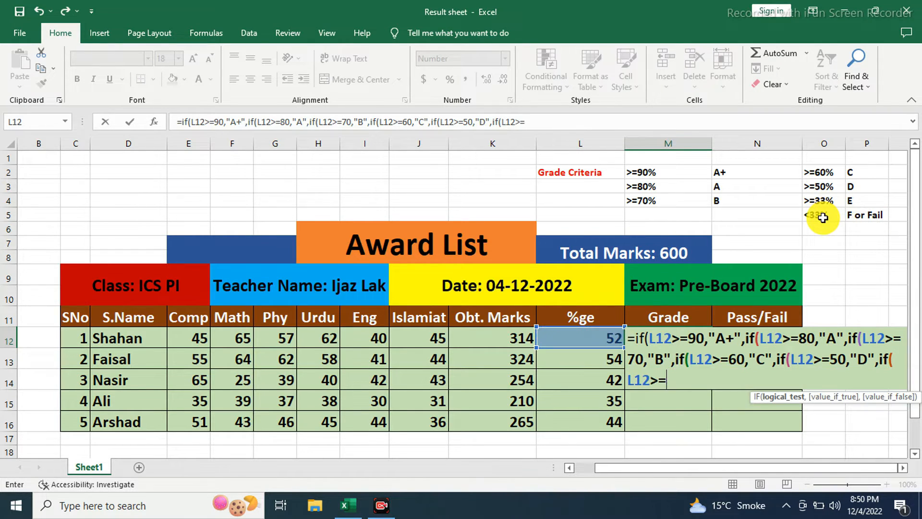
text(33,)
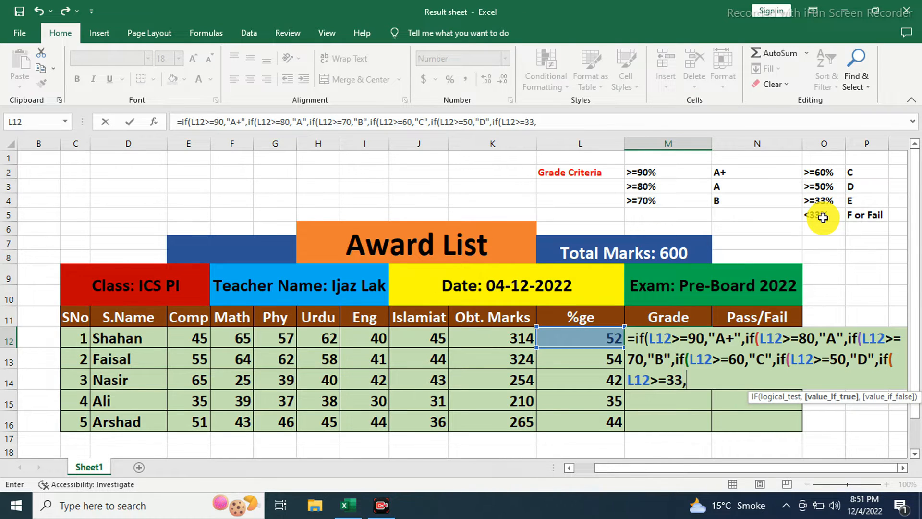
text(")
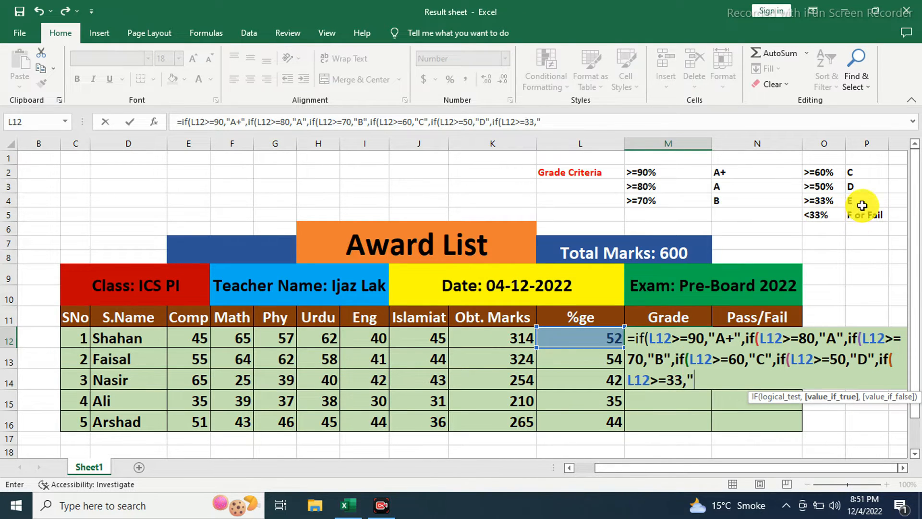
text(E",)
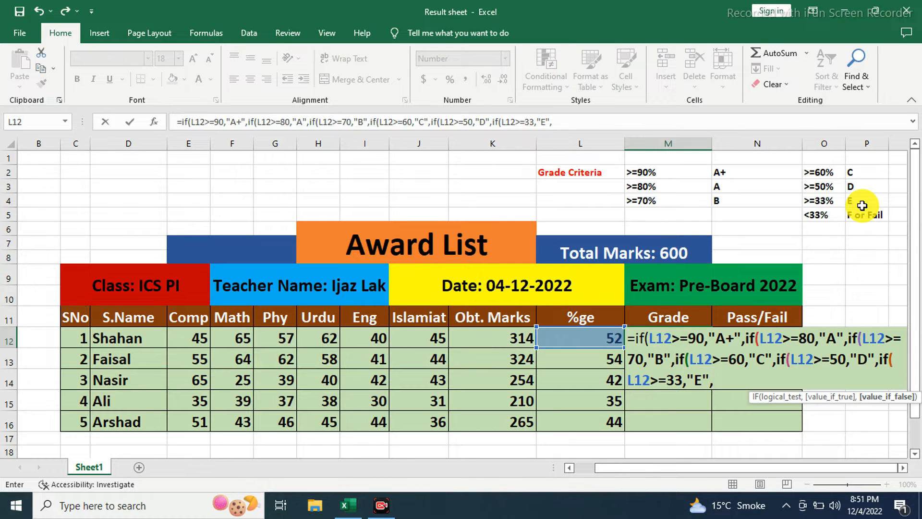
Finish the Grade formula with a nested IF returning "Fail" when L12<33, and fill it down from M12 to M16.
text(if)
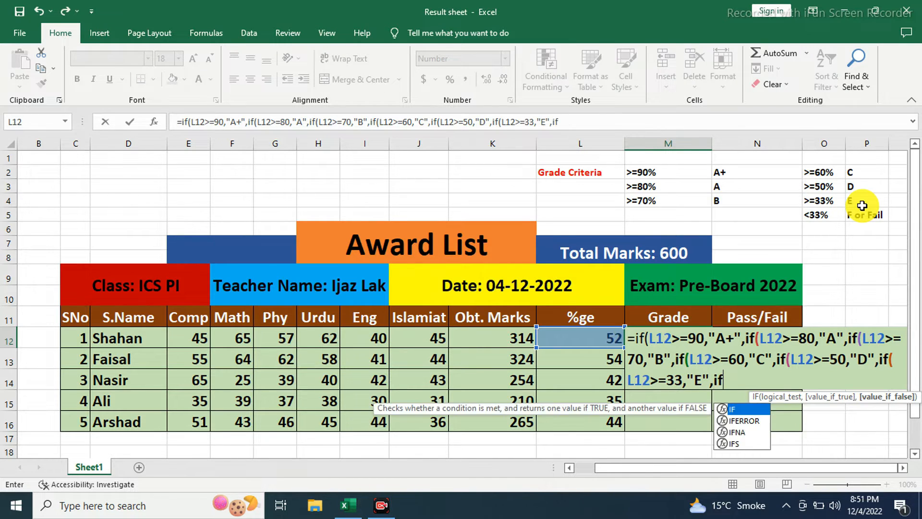
text(()
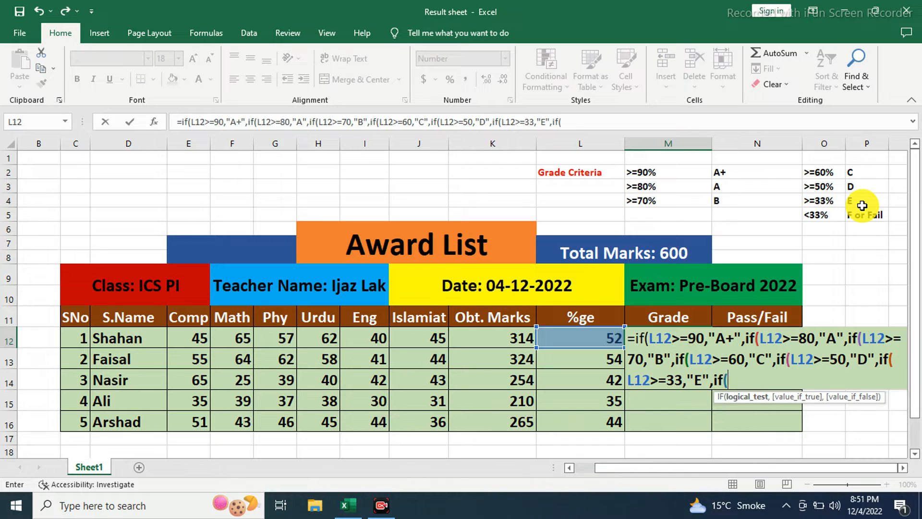
click(587, 338)
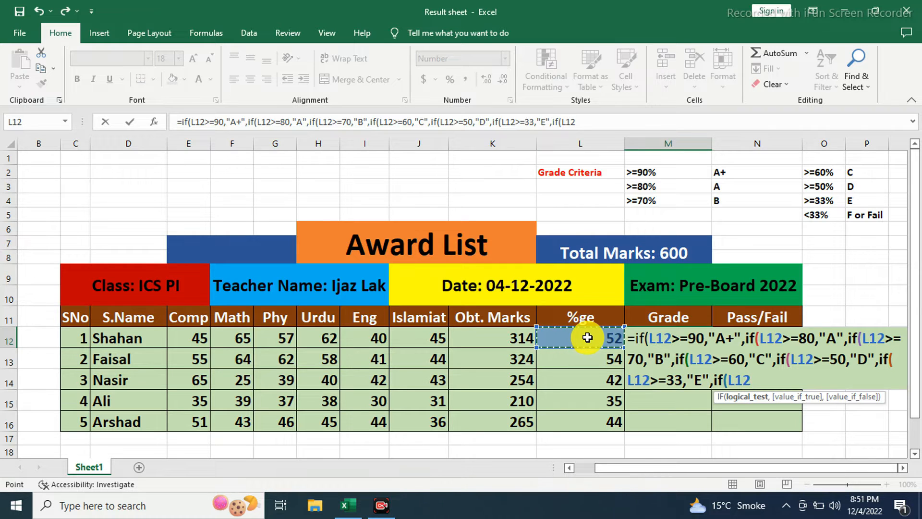
text(<33)
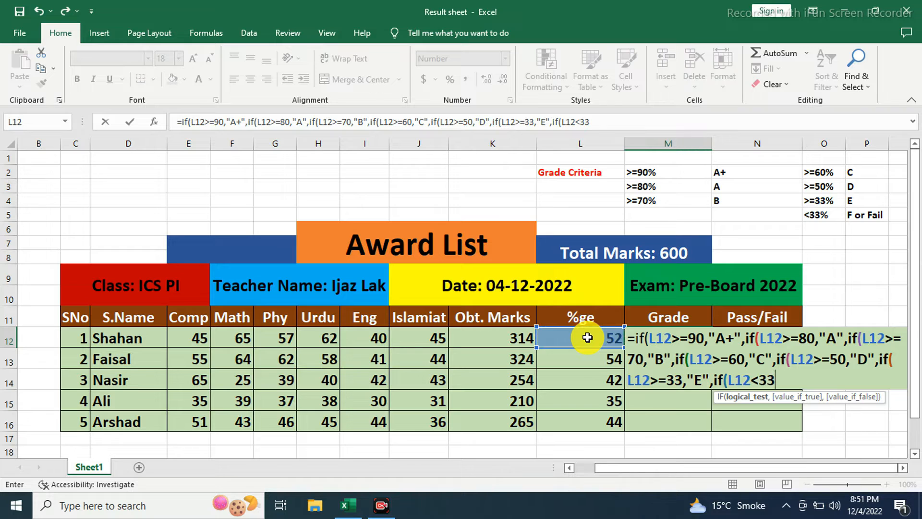
text(,)
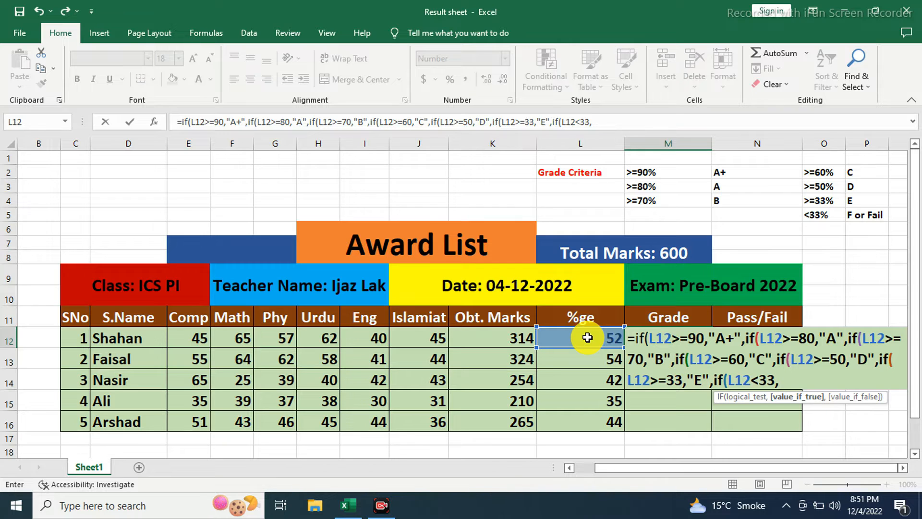
text("Fail")
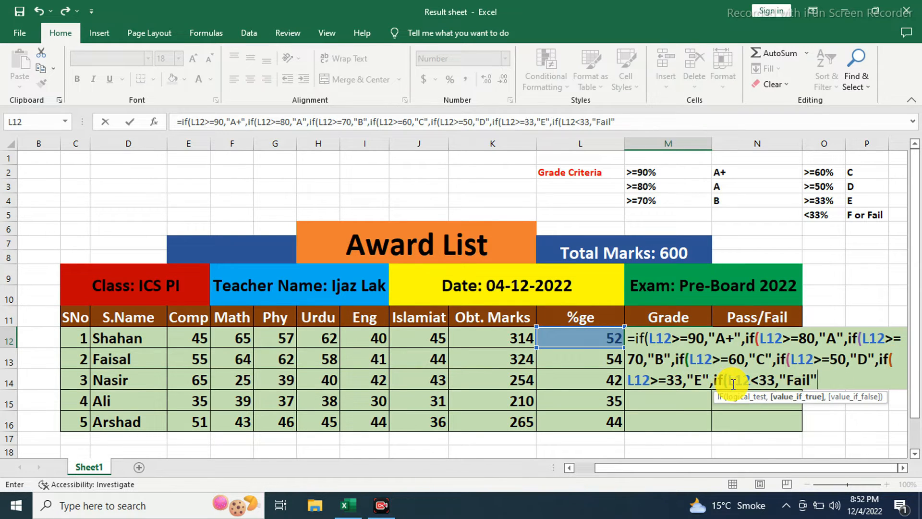
text())))))))
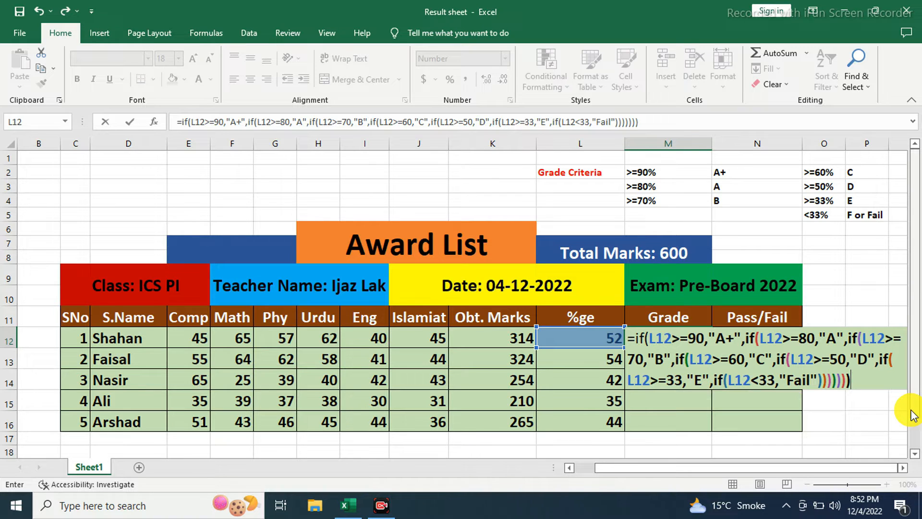
key(Return)
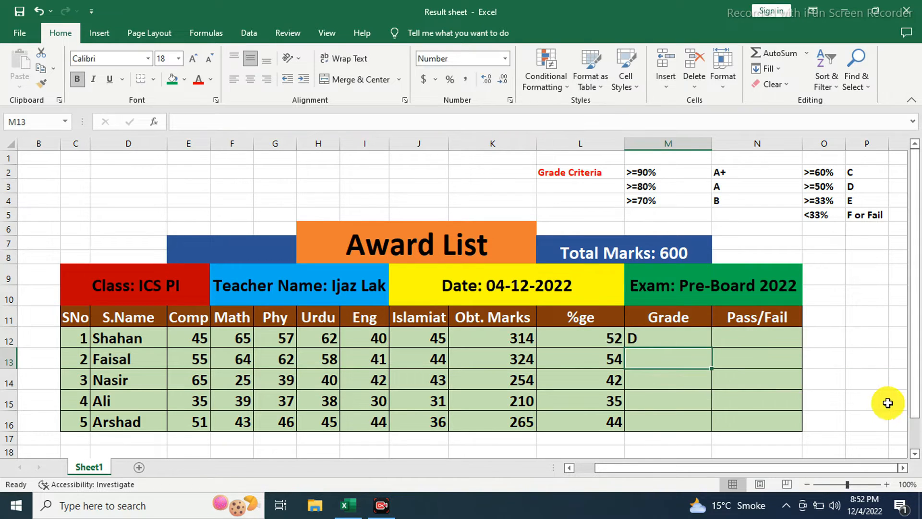
click(649, 335)
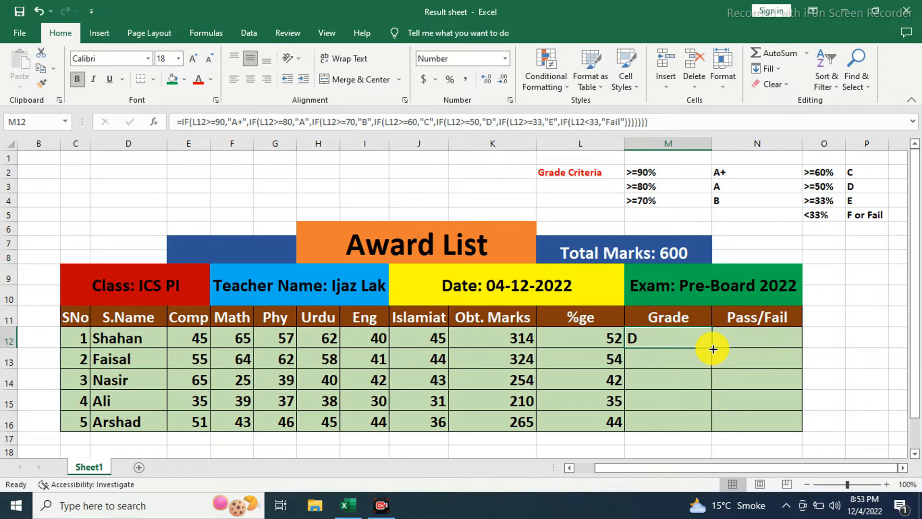
drag(712, 349, 715, 425)
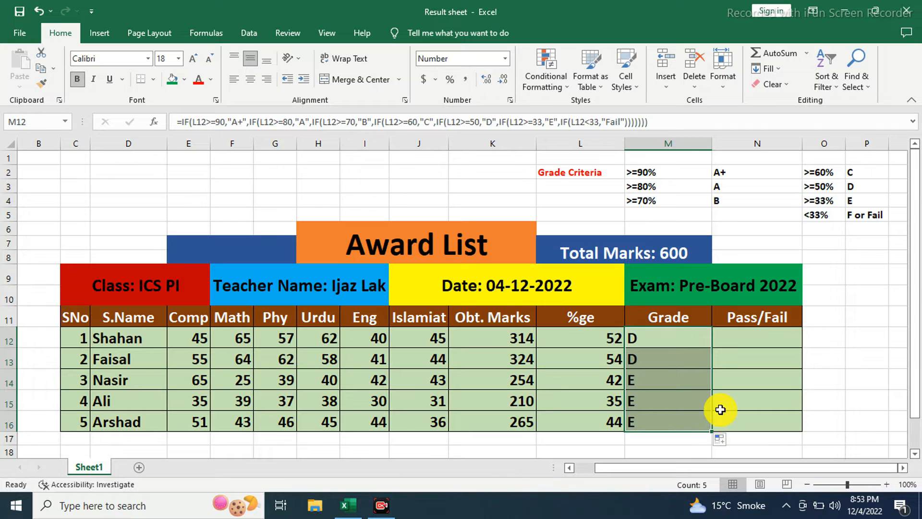
Start the Pass/Fail formula in N12 with an IF that returns "Fail" when the Comp mark E12<33.
click(738, 338)
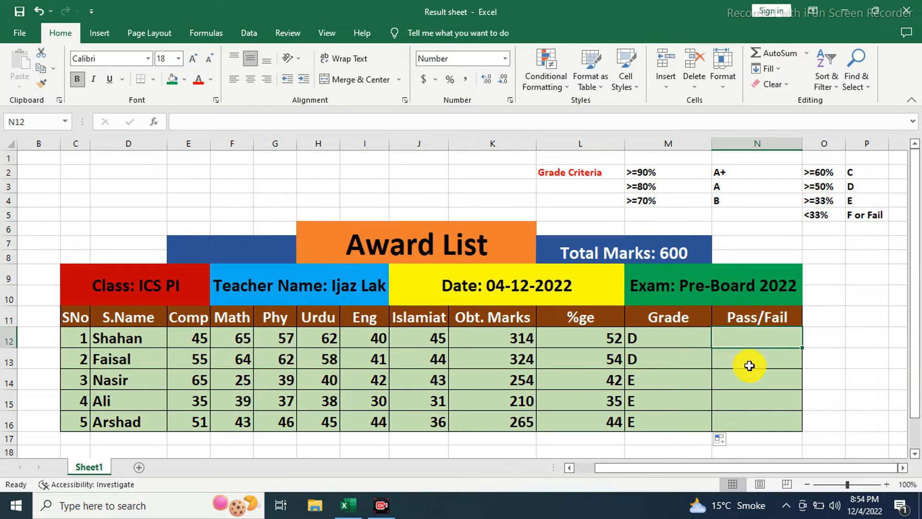
double_click(766, 336)
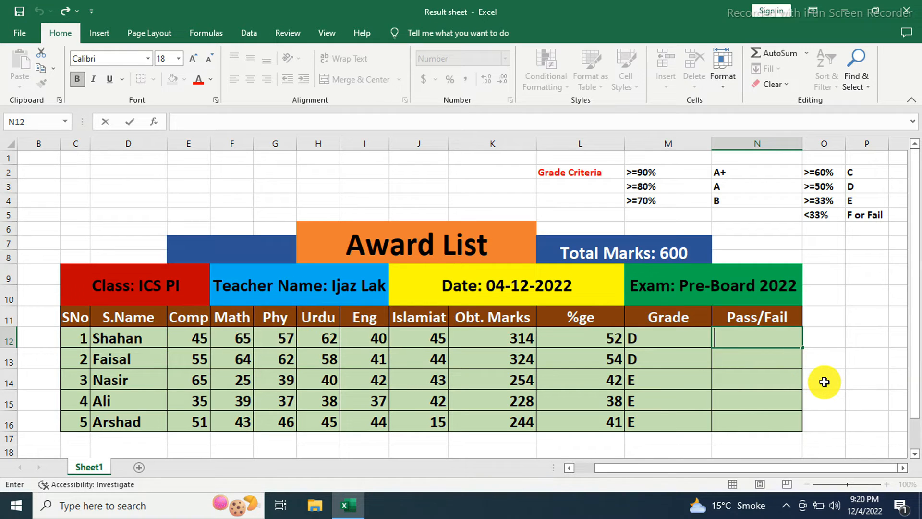
text(=)
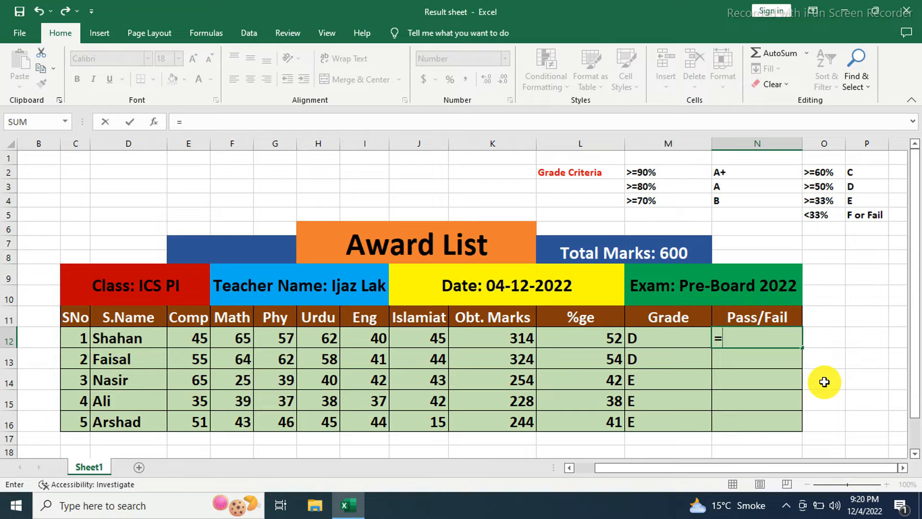
text(if)
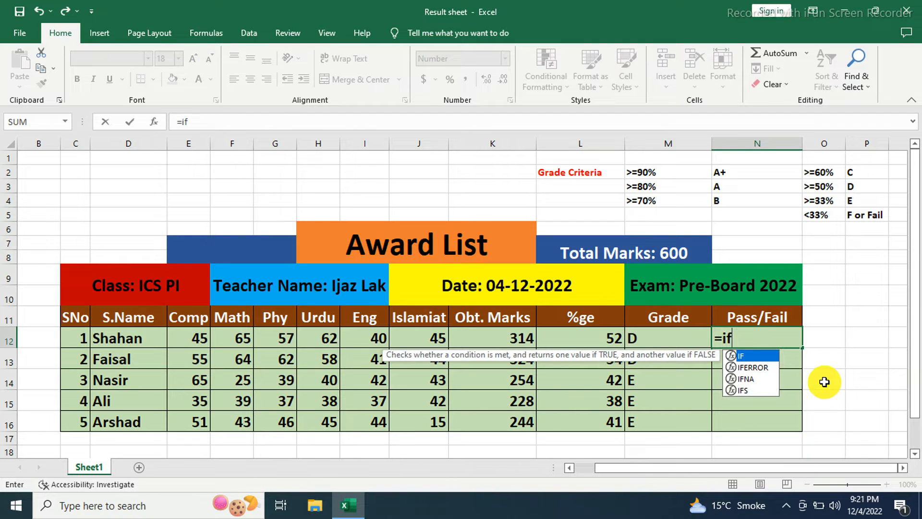
text(()
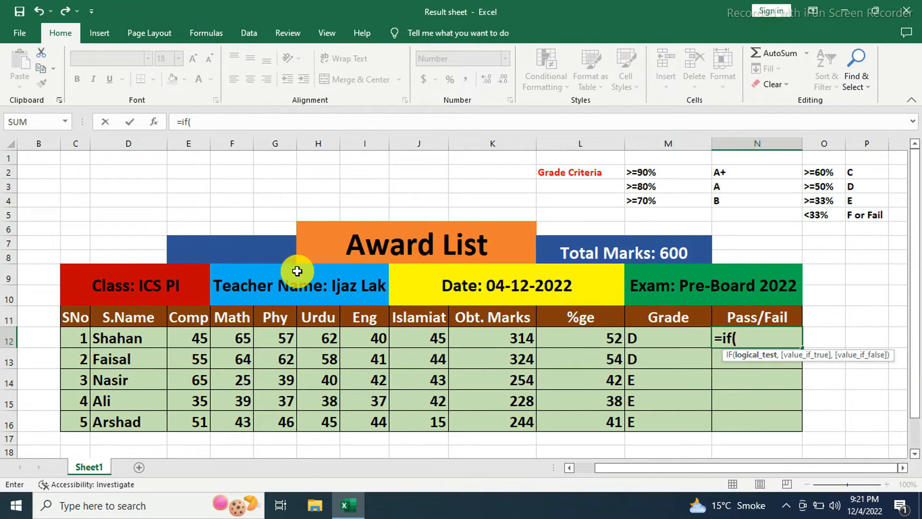
click(188, 338)
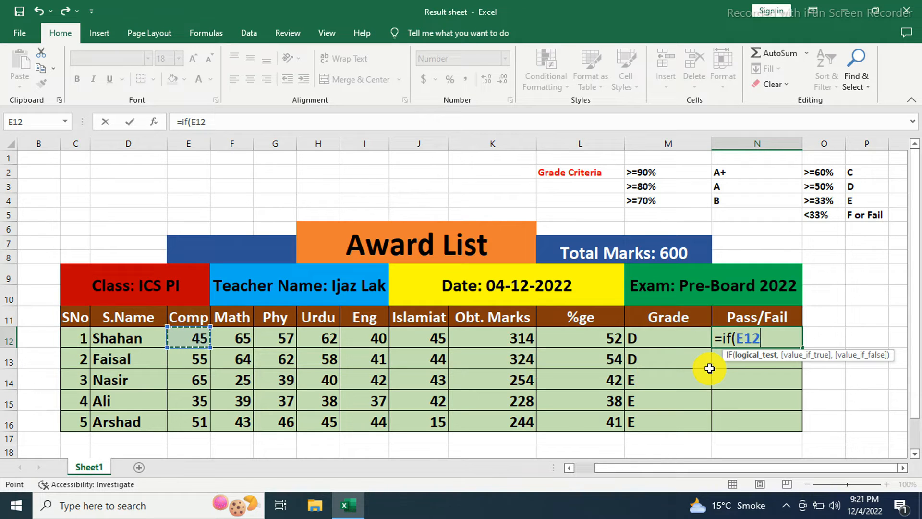
text(<33)
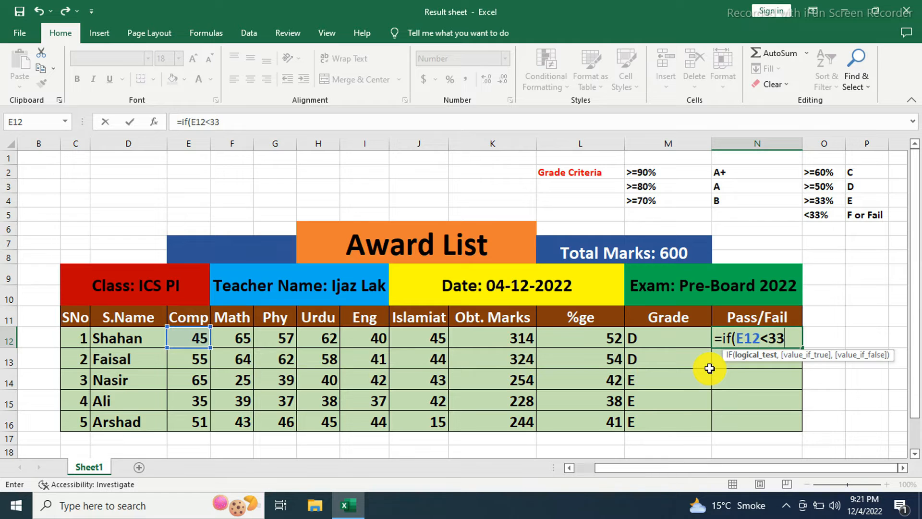
text(,")
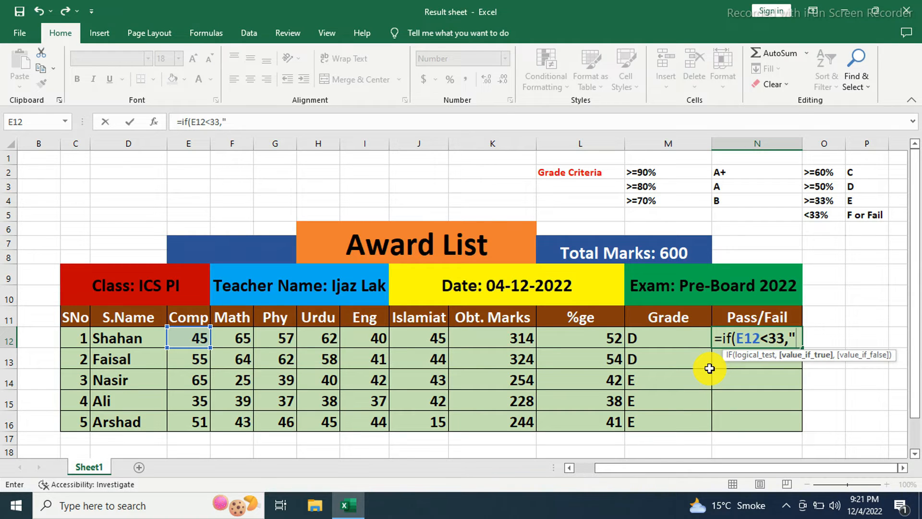
text(Fail)
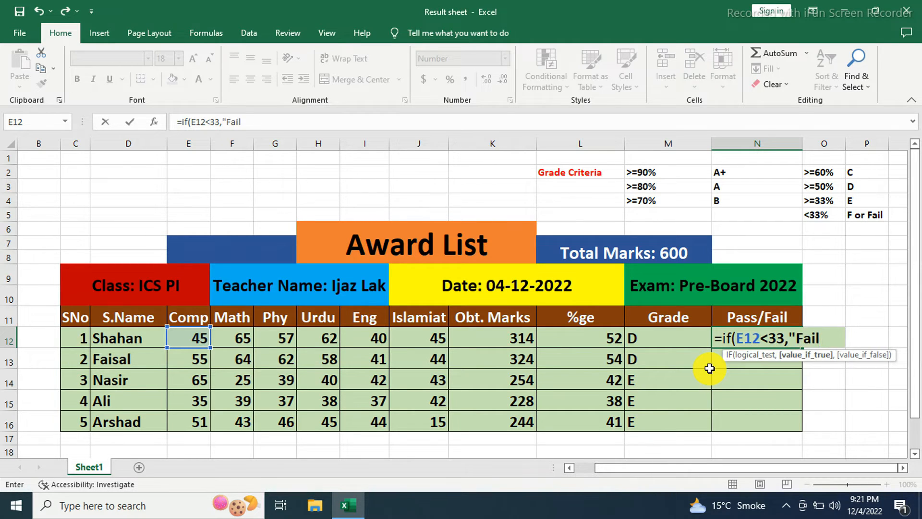
text(")
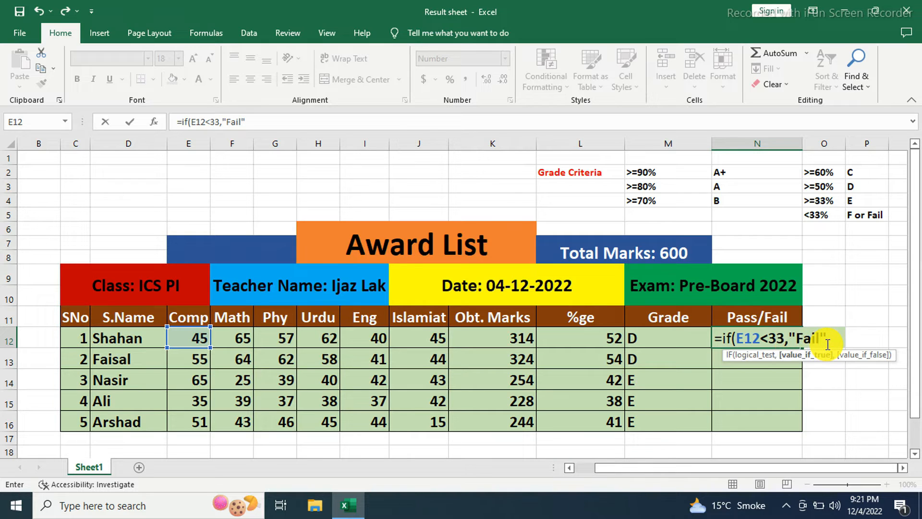
Nest an IF in the Pass/Fail formula that returns "Fail" when the Math mark F12<33, and open another IF.
text(,if)
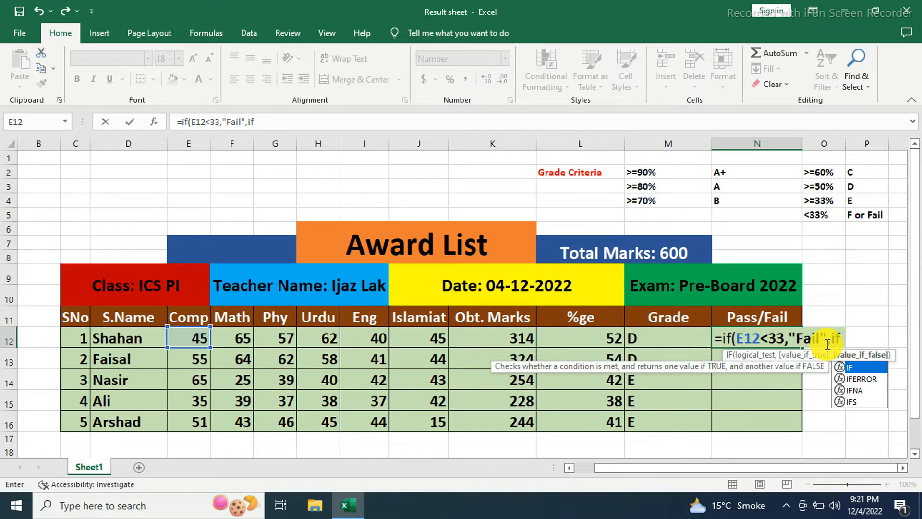
text(()
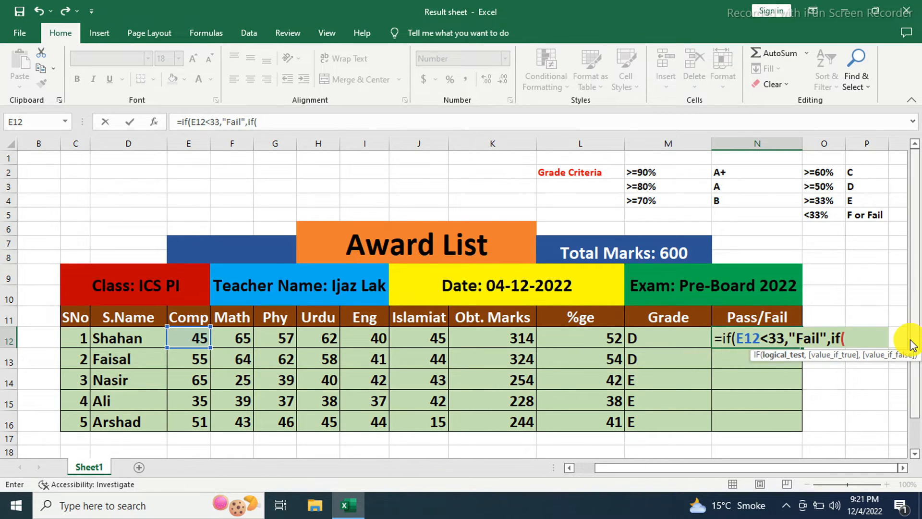
click(237, 341)
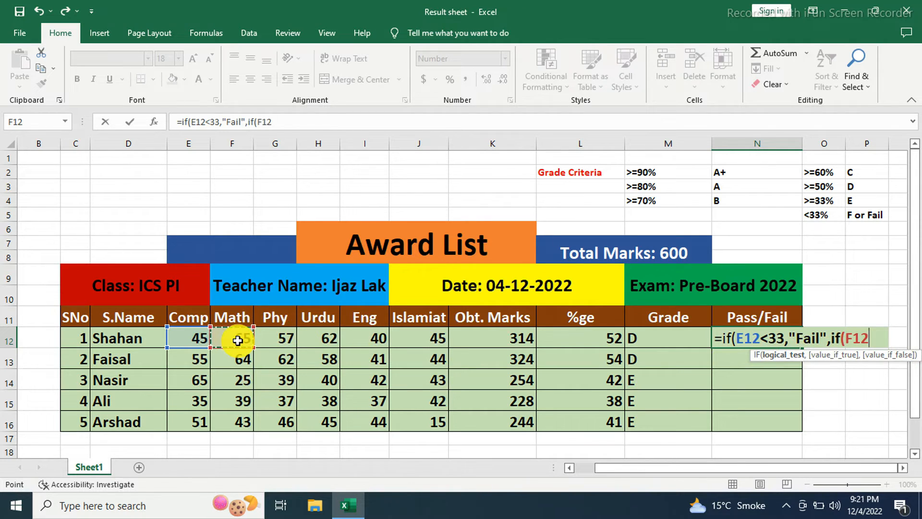
text(<33)
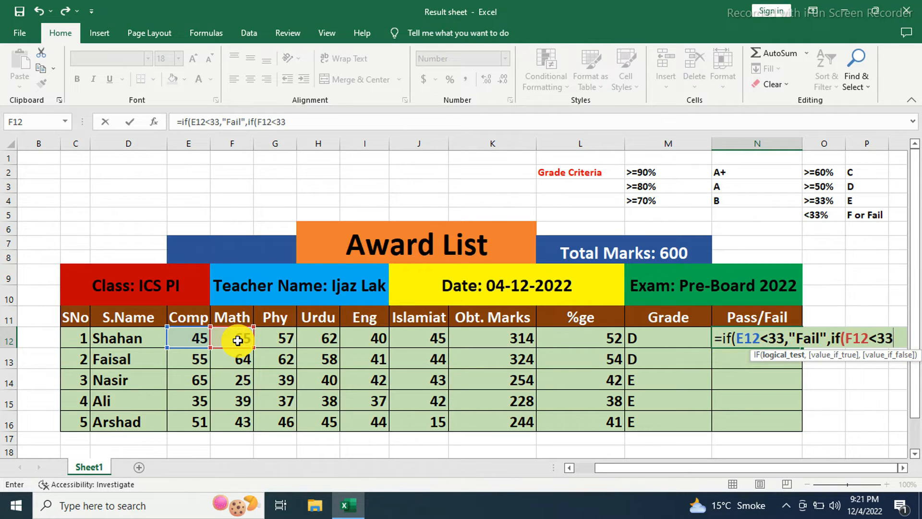
text(,)
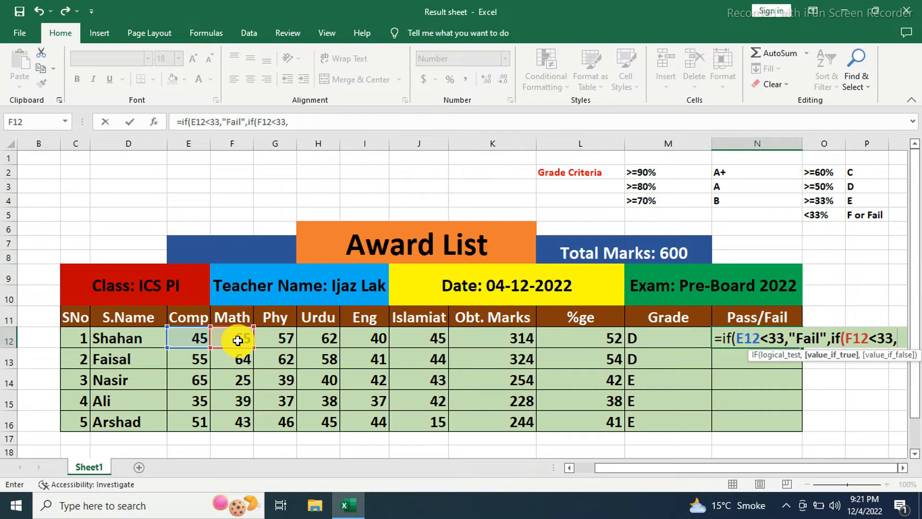
text("F)
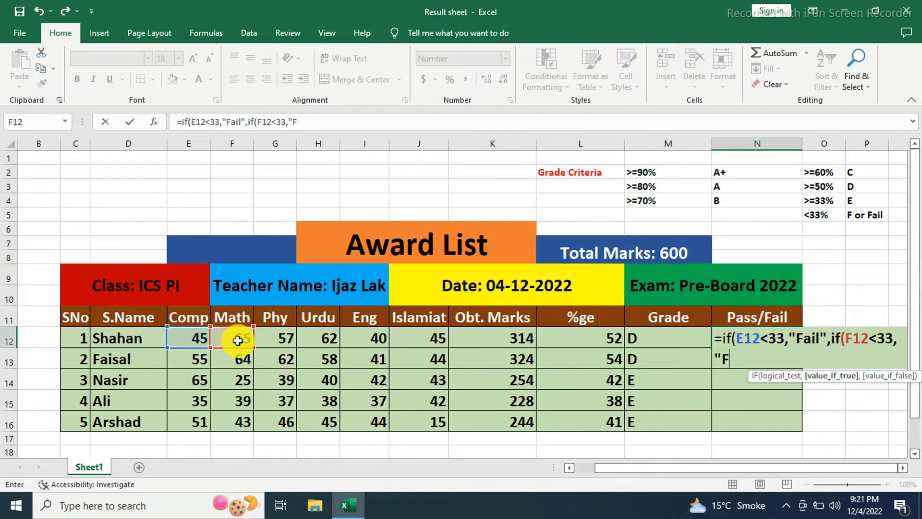
text(ail",if()
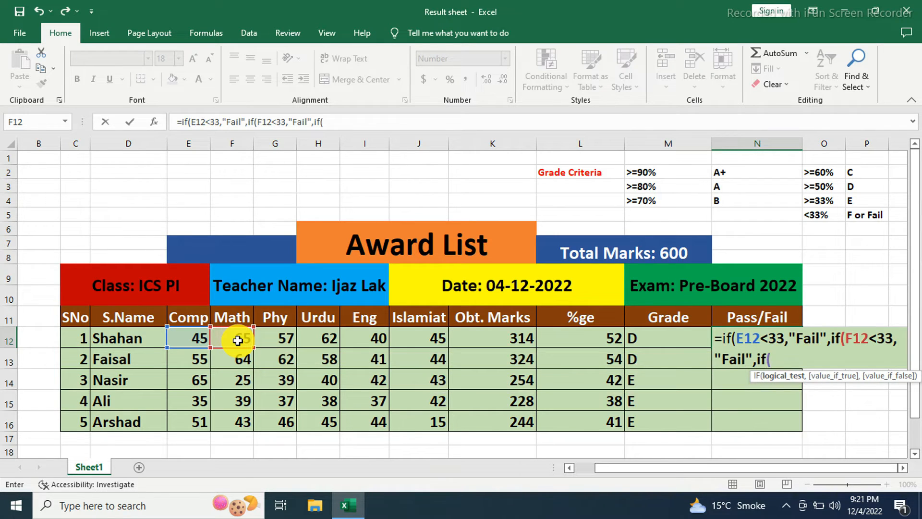
Make the third IF of the Pass/Fail formula return "Fail" when the Phy mark G12<33.
click(275, 338)
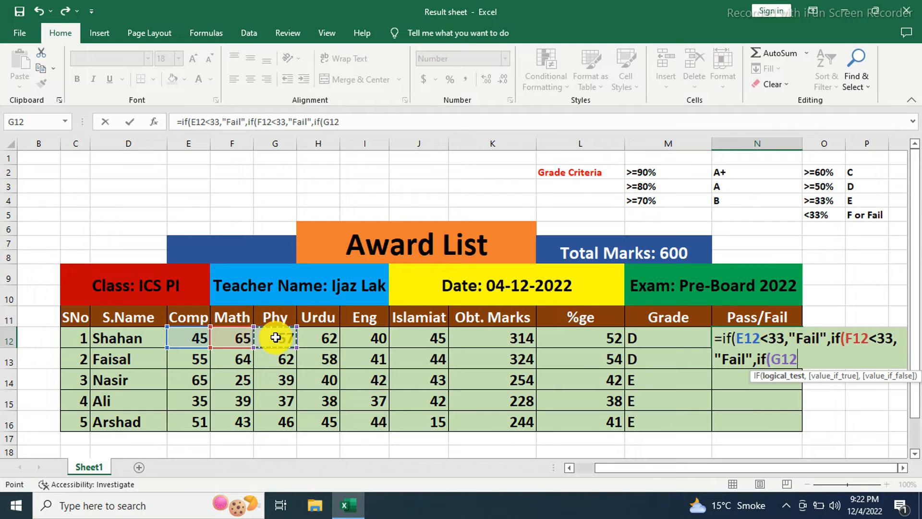
text(<33,")
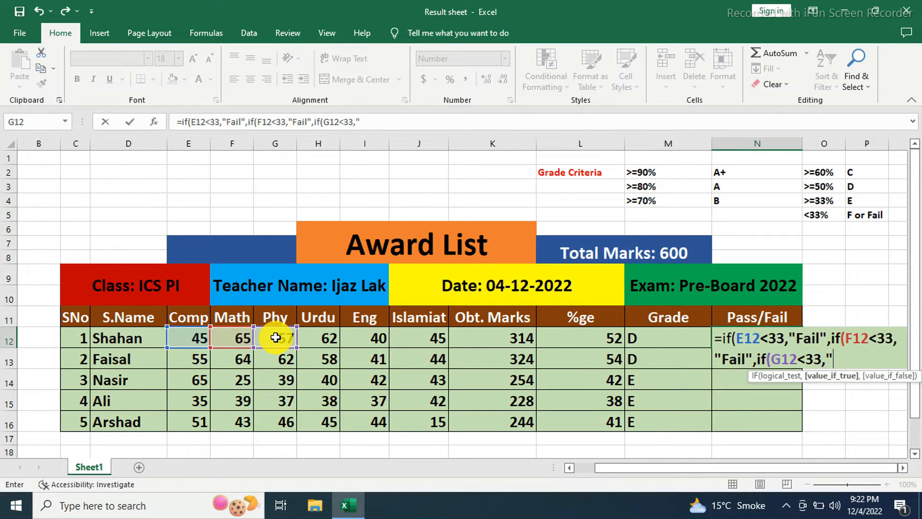
text(Fail",)
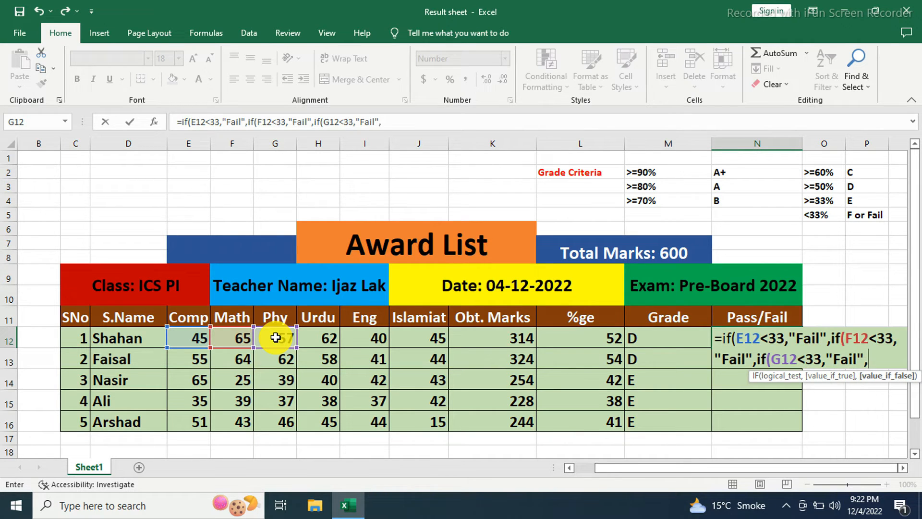
Nest a fourth IF in the Pass/Fail formula that returns "Fail" when the Urdu mark H12<33, and start another IF.
text(if)
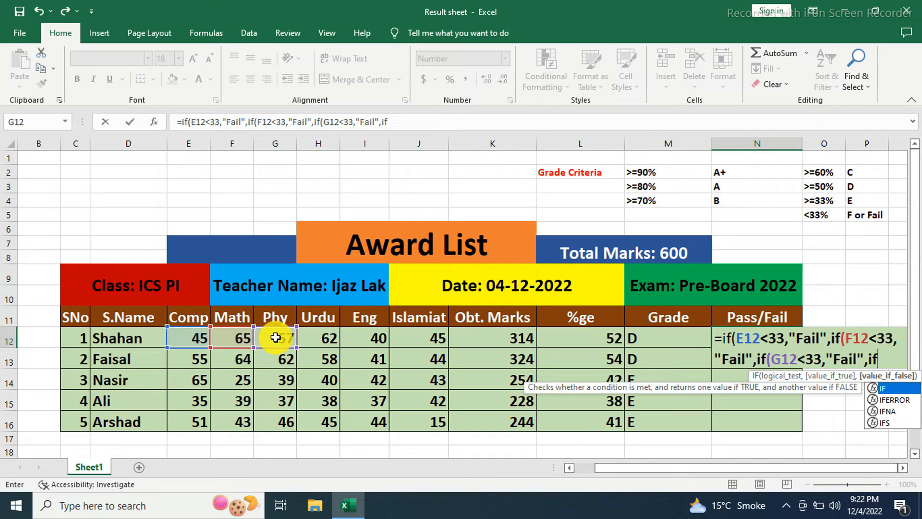
text(()
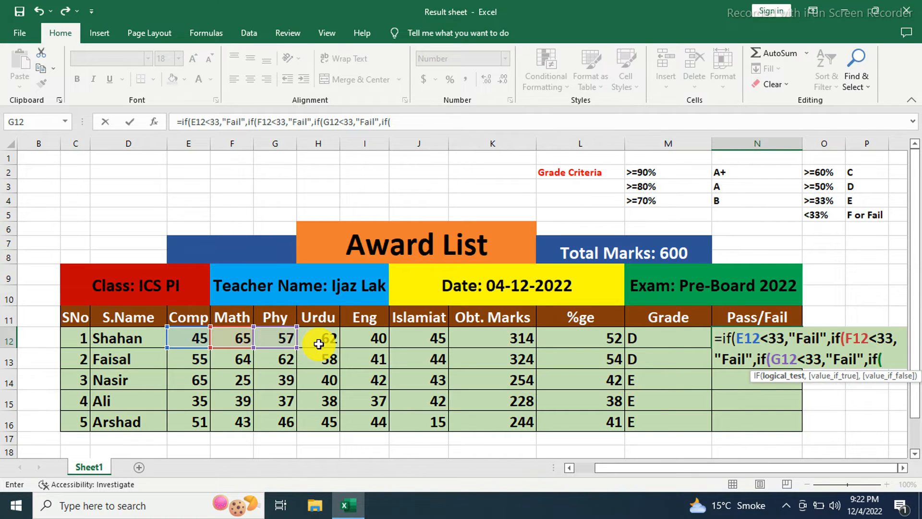
click(319, 340)
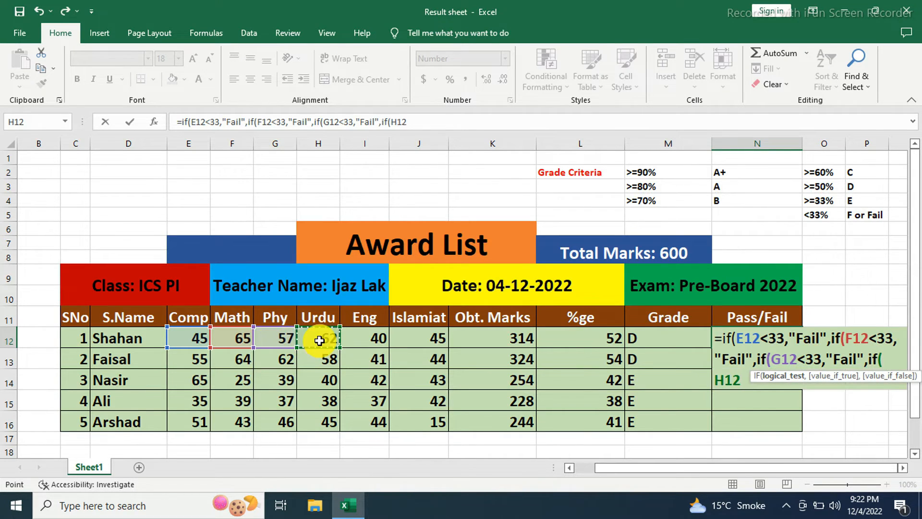
text(<)
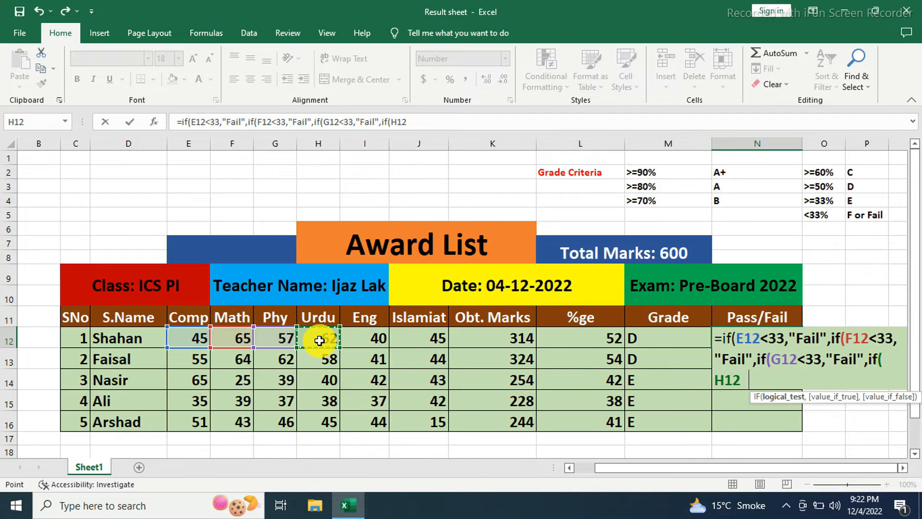
text(33,")
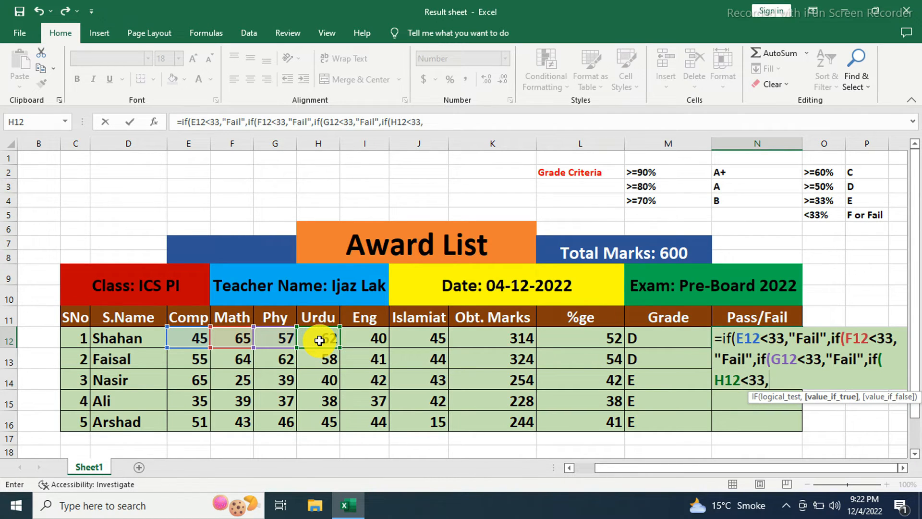
text(Fail",if)
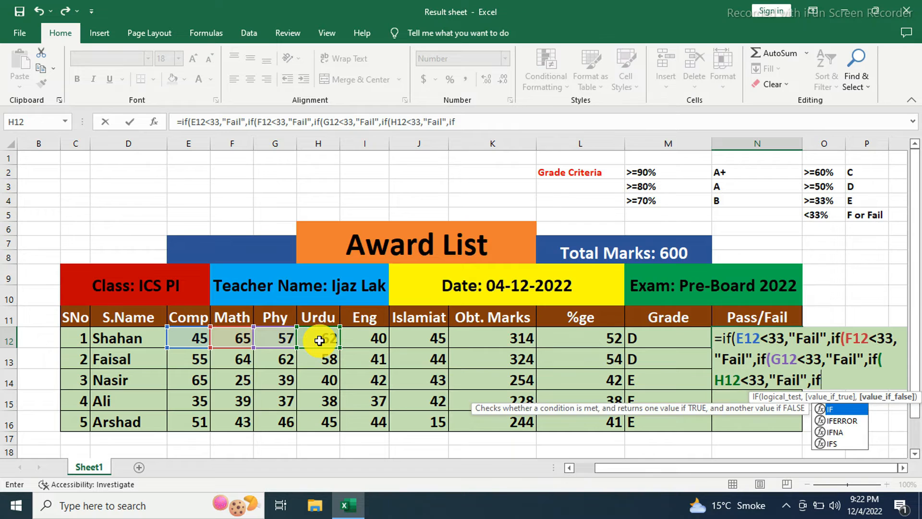
Make the fifth IF of the Pass/Fail formula return "Fail" when the Eng mark I12<33.
text(()
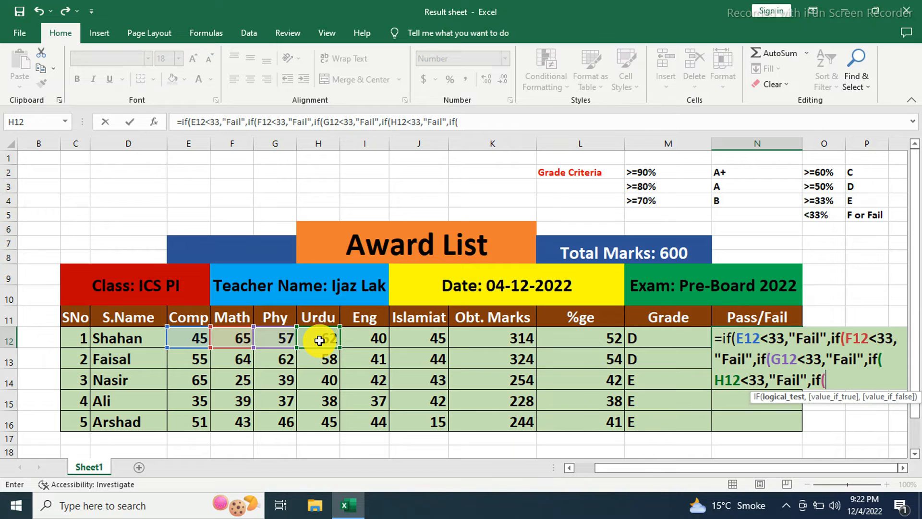
click(370, 339)
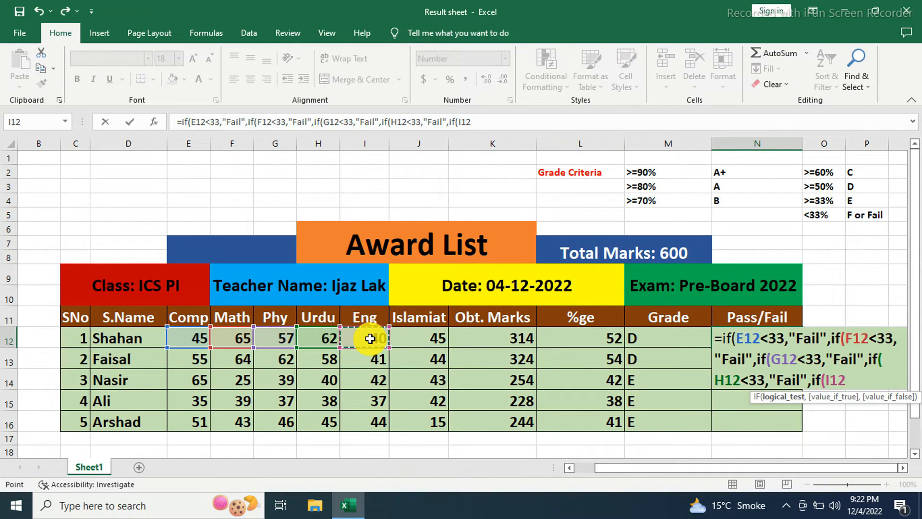
text(<33,"F)
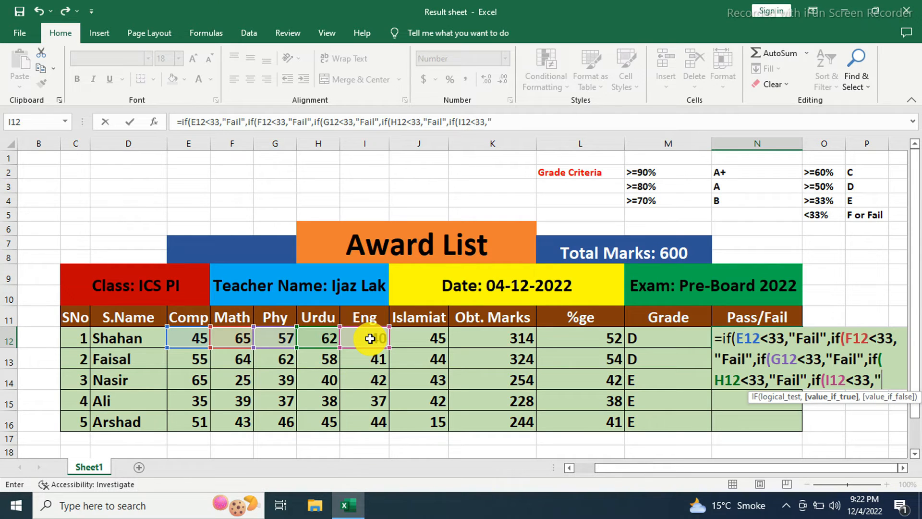
text(ail")
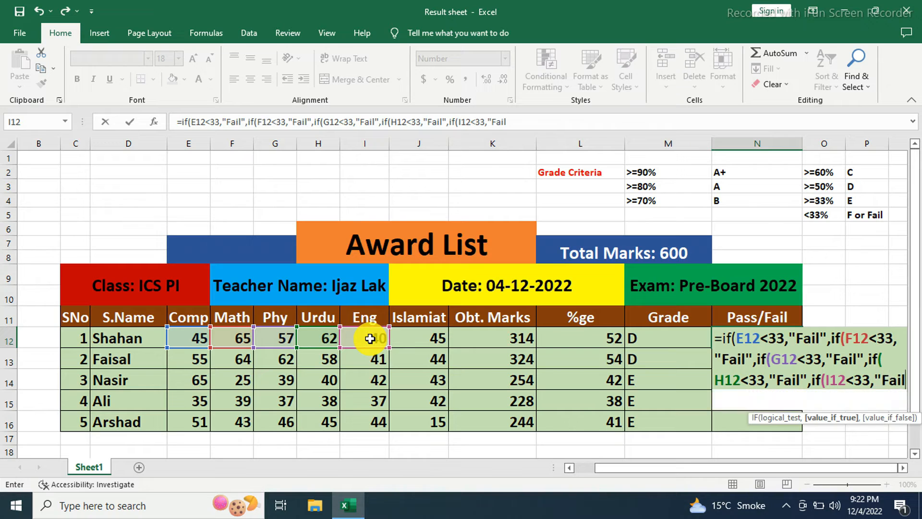
text(,)
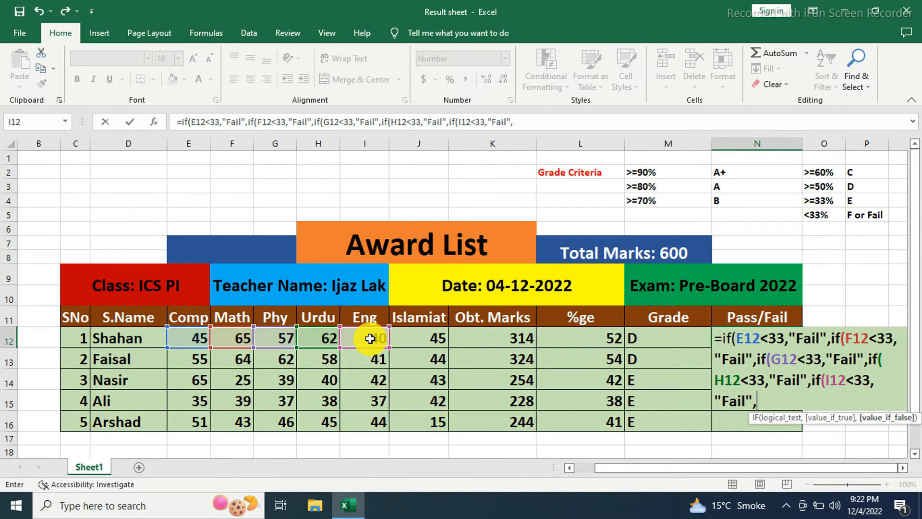
Nest a sixth IF in the Pass/Fail formula that returns "Fail" when the Islamiat mark J12<33.
text(if)
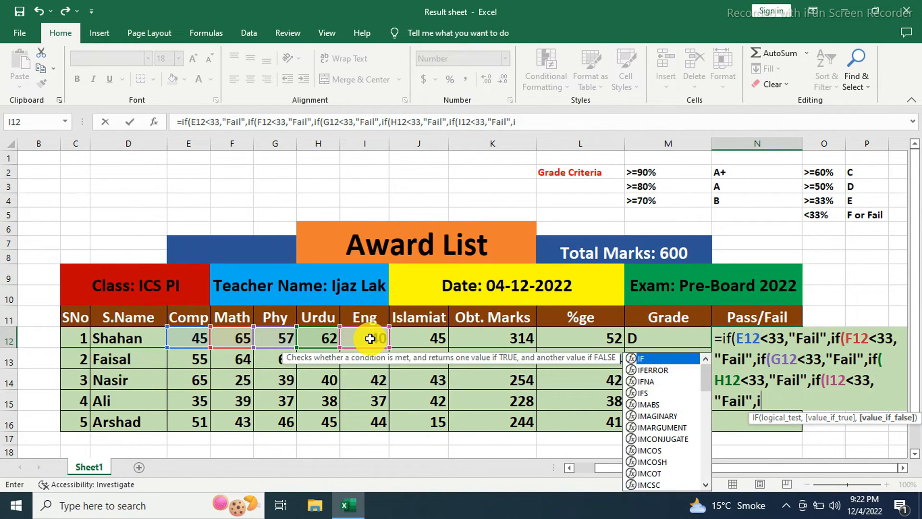
text(()
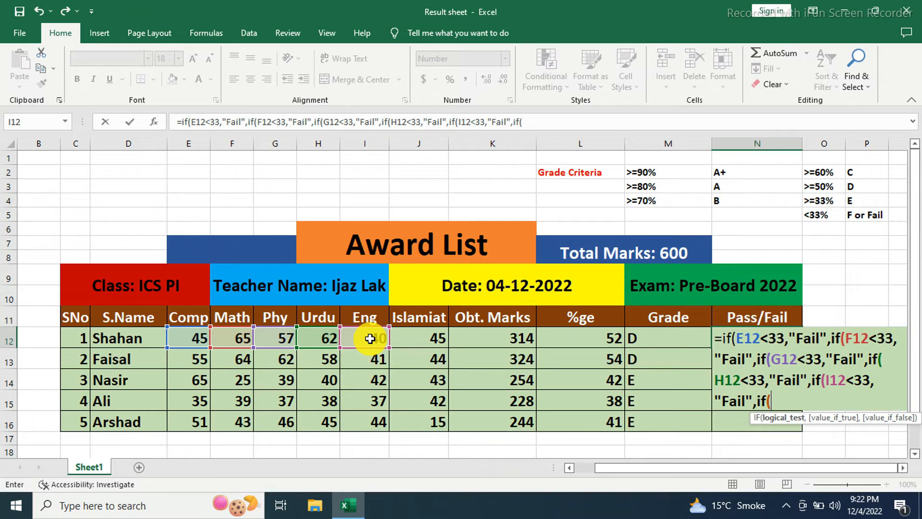
click(423, 340)
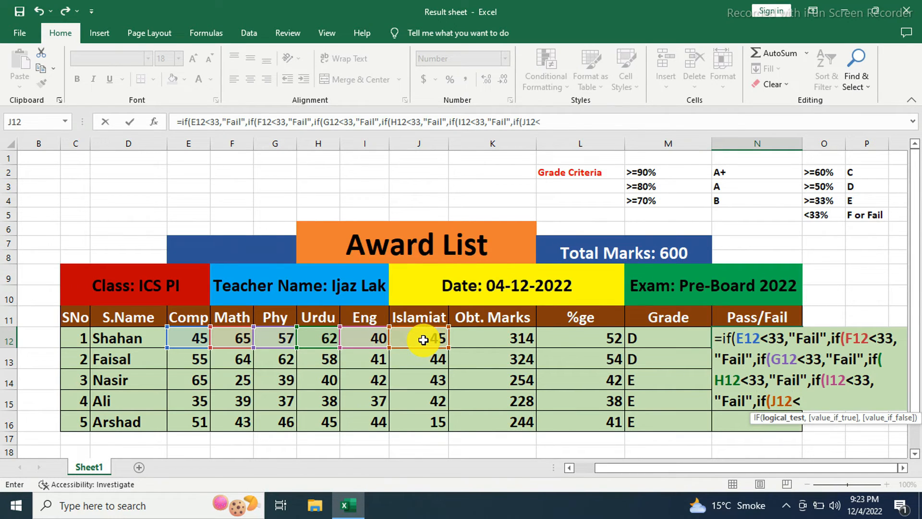
text(<33)
text(,)
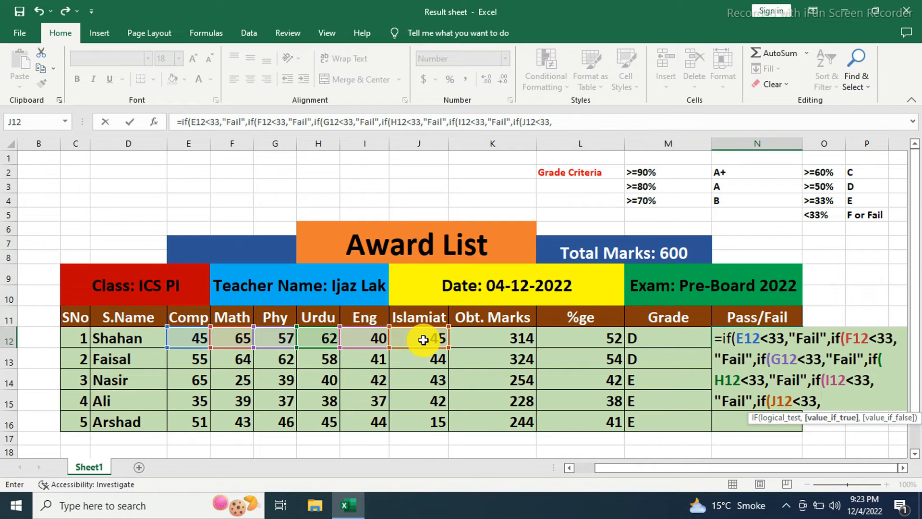
text(ail)
text("Fail)
text(,)
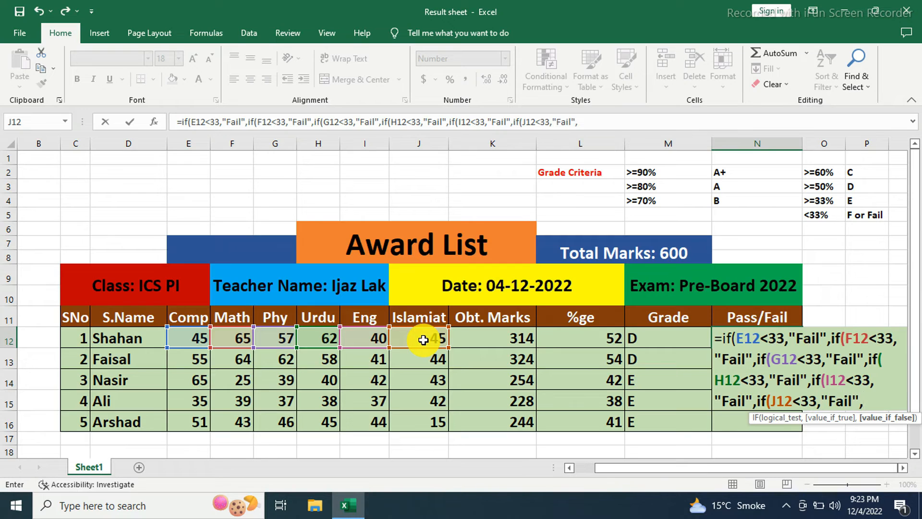
Finish the Pass/Fail formula with "Pass" as the final value, closing all six IFs, and fill it down from N12 to N16.
text("Pass")
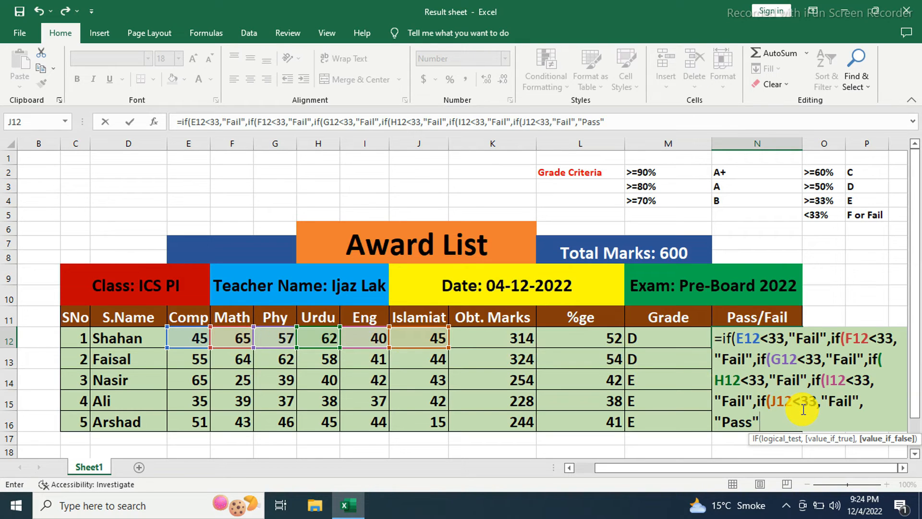
text()))))))
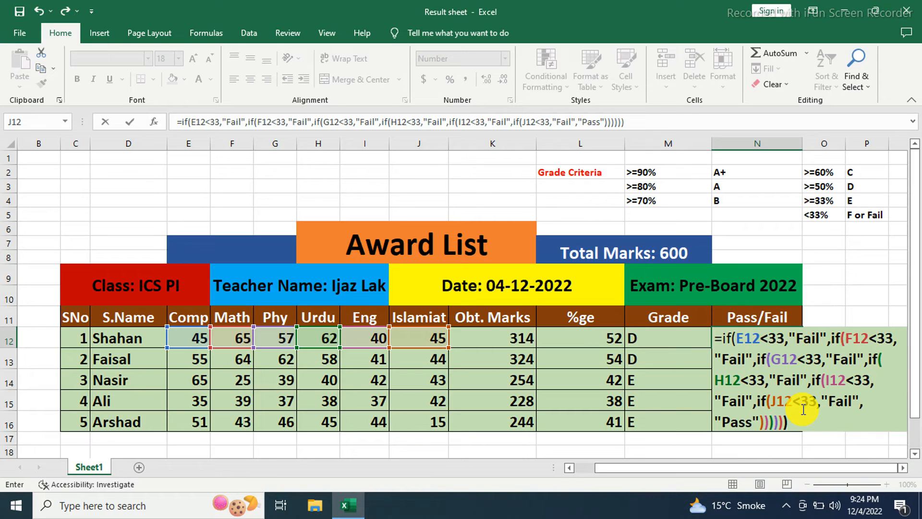
key(Return)
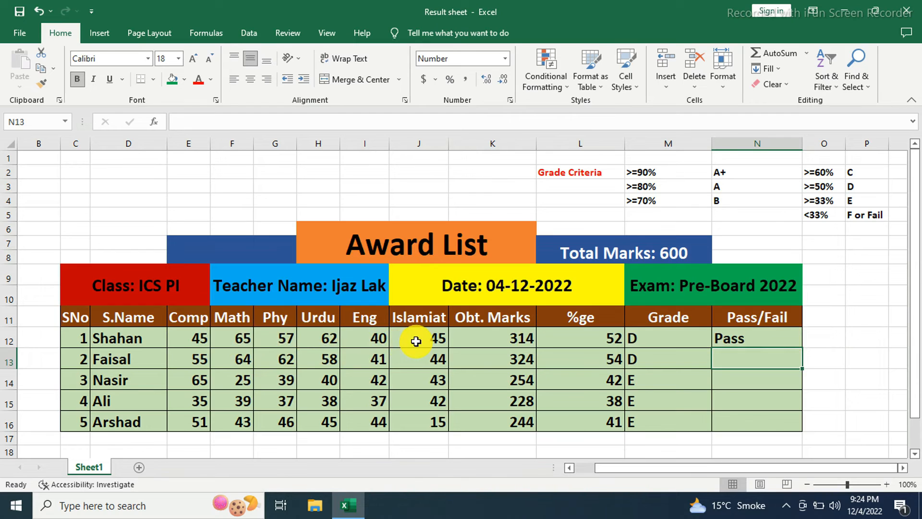
click(782, 339)
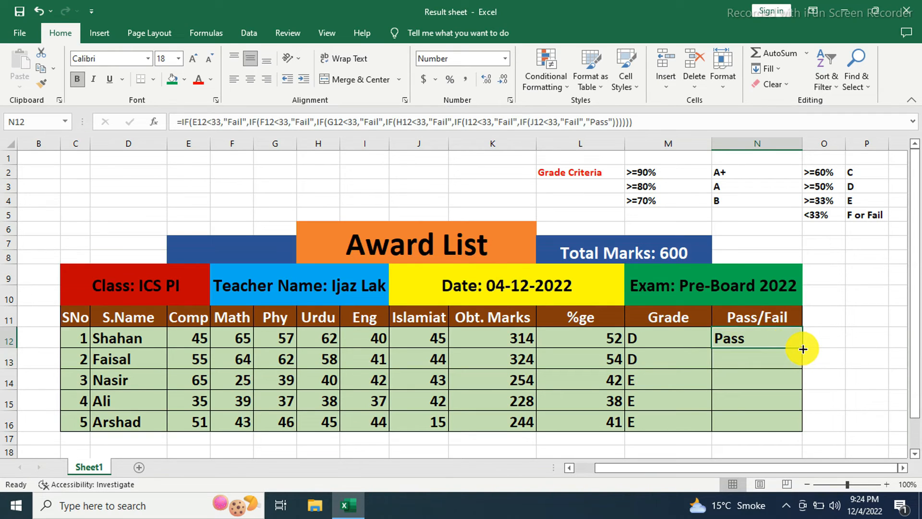
drag(803, 349, 803, 429)
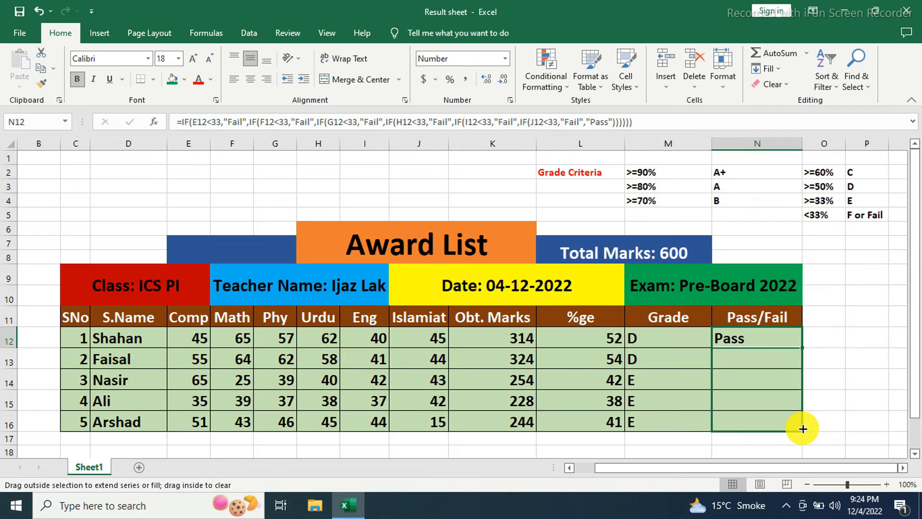
drag(803, 428, 802, 429)
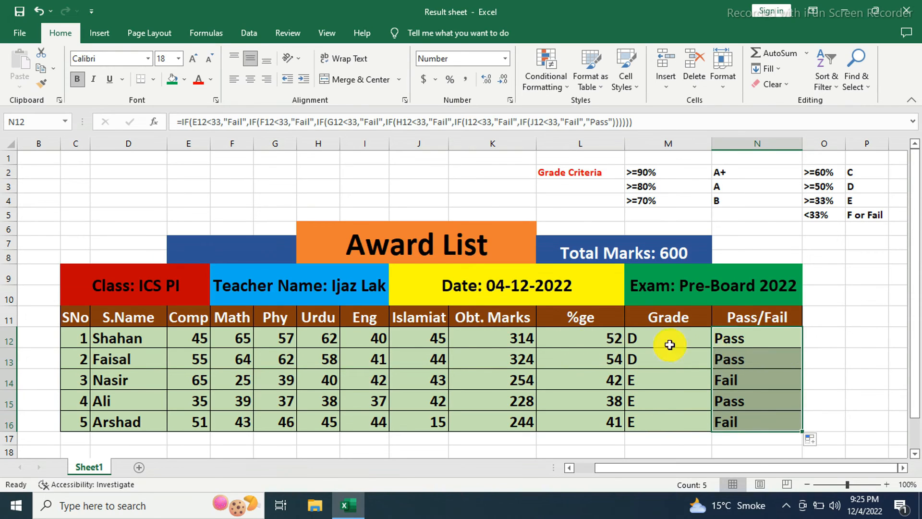
Change the first student's Eng mark in I12 to 90.
click(371, 340)
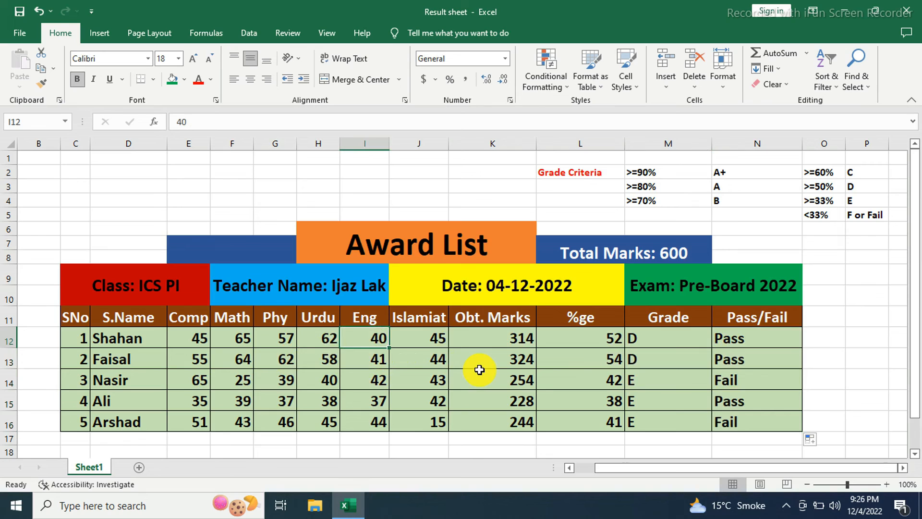
text(90)
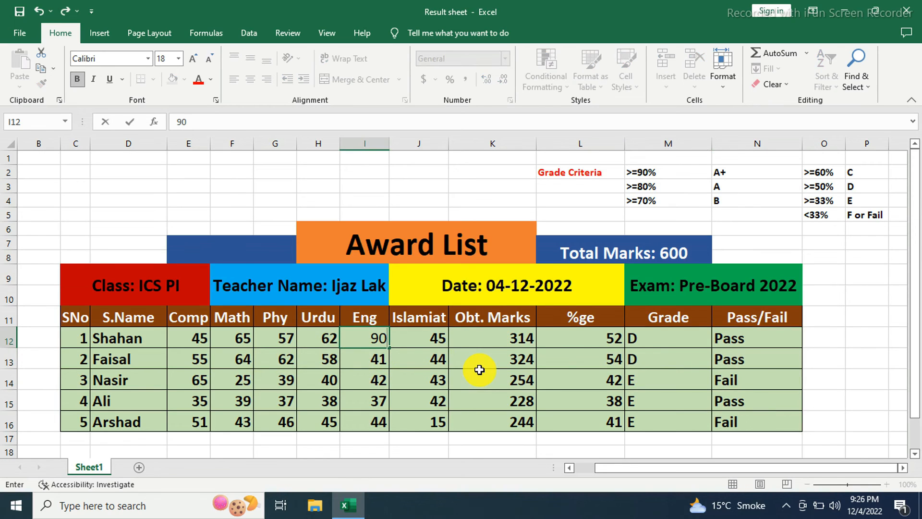
key(Return)
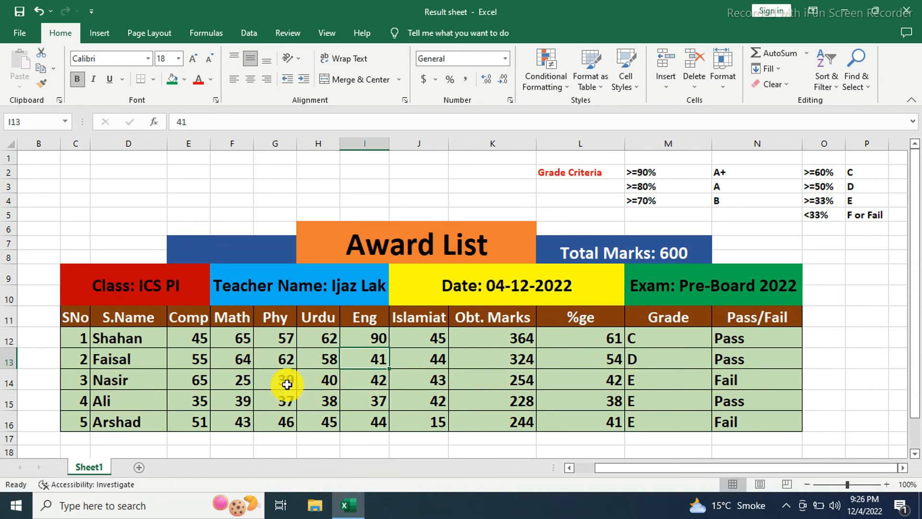
Change the third student's Math mark in F14 to 75.
double_click(237, 382)
key(BackSpace)
key(BackSpace)
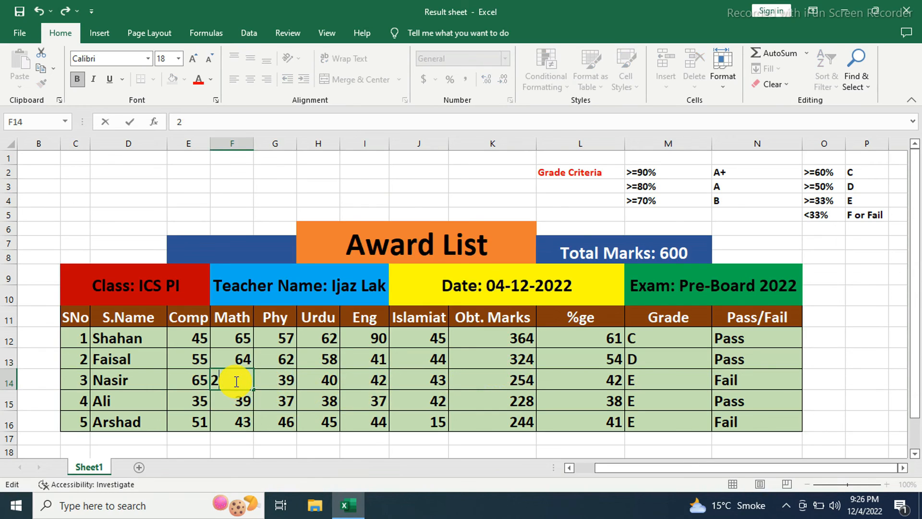
text(75)
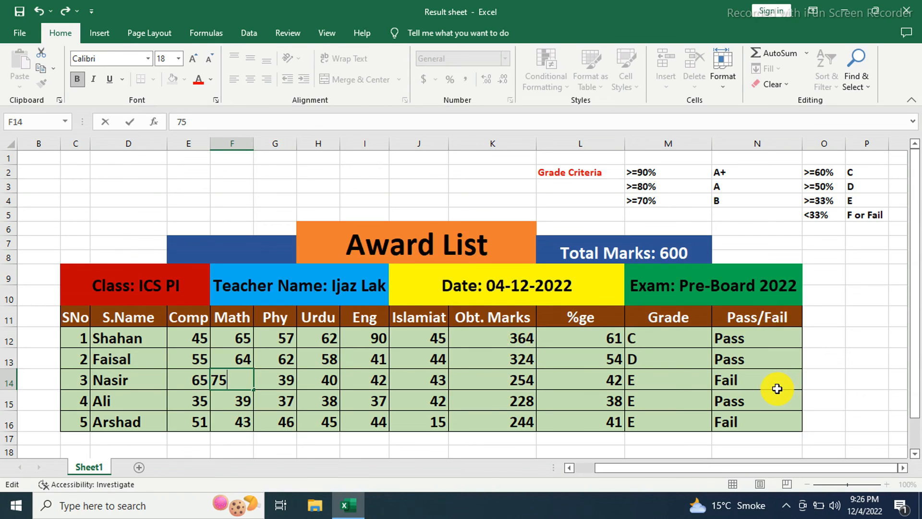
key(Return)
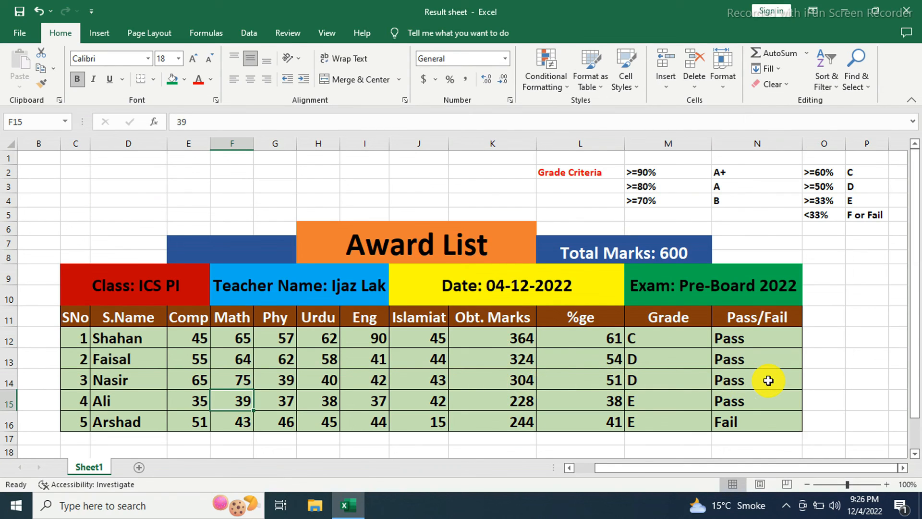
Change the fifth student's Islamiat mark in J16 to 45.
double_click(422, 426)
key(BackSpace)
key(BackSpace)
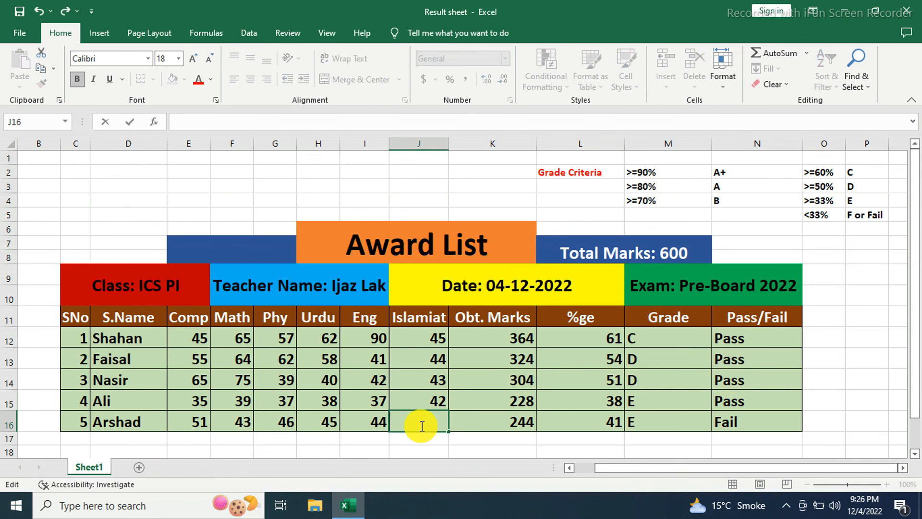
text(45)
key(Return)
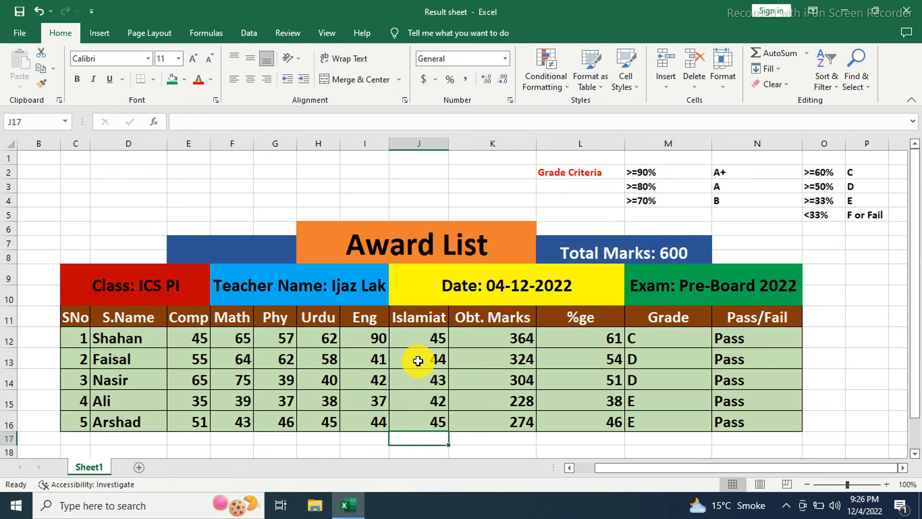
Change the second student's Urdu mark in H13 to 7.
double_click(323, 359)
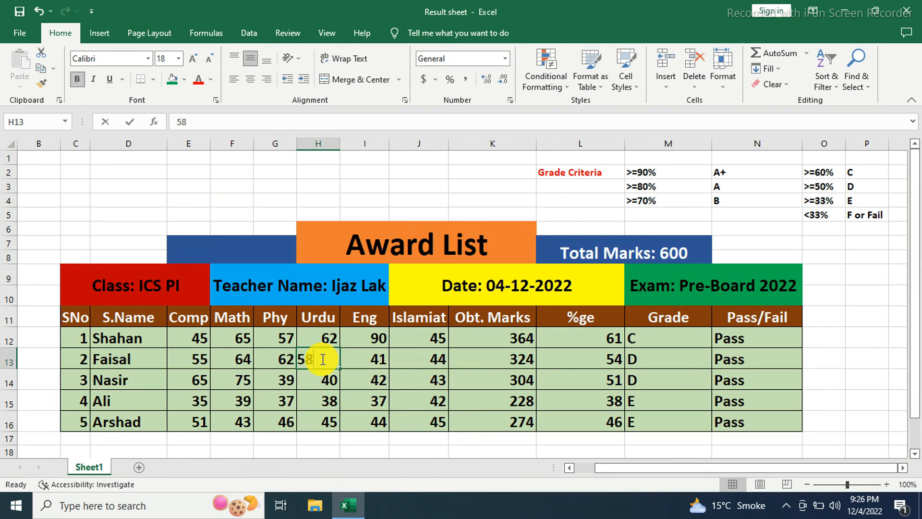
key(BackSpace)
key(BackSpace)
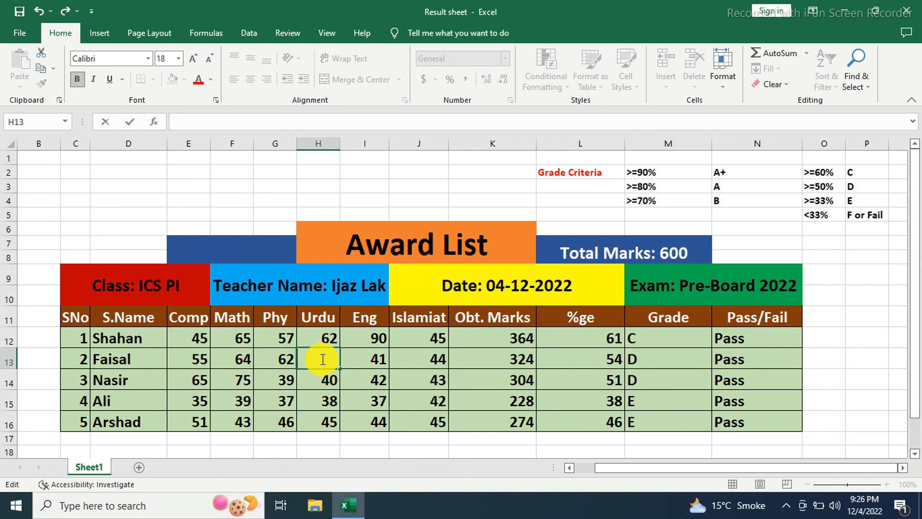
text(7)
key(Return)
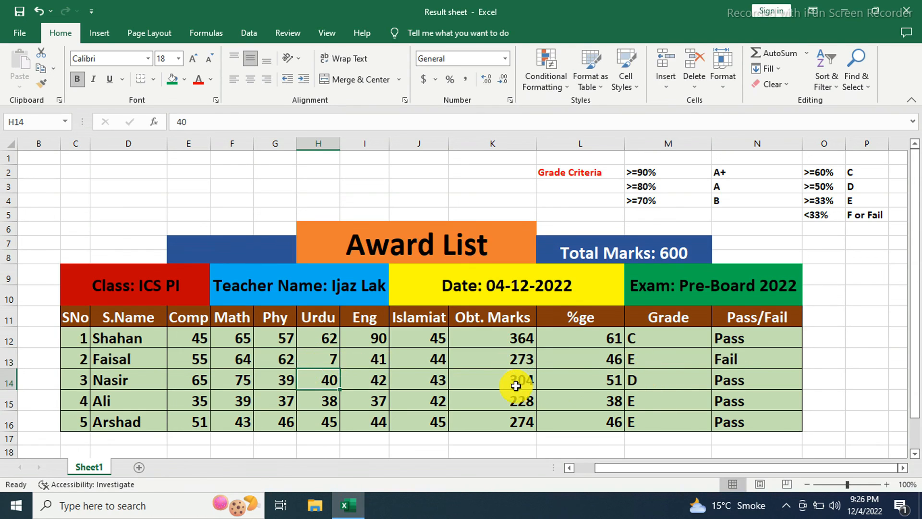